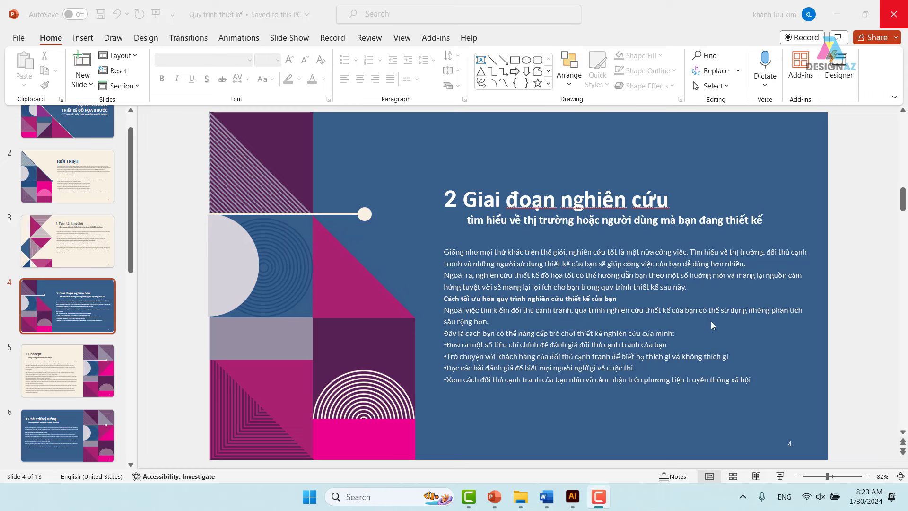
- Switch from the PowerPoint deck to Adobe Illustrator's welcome screen
click(569, 497)
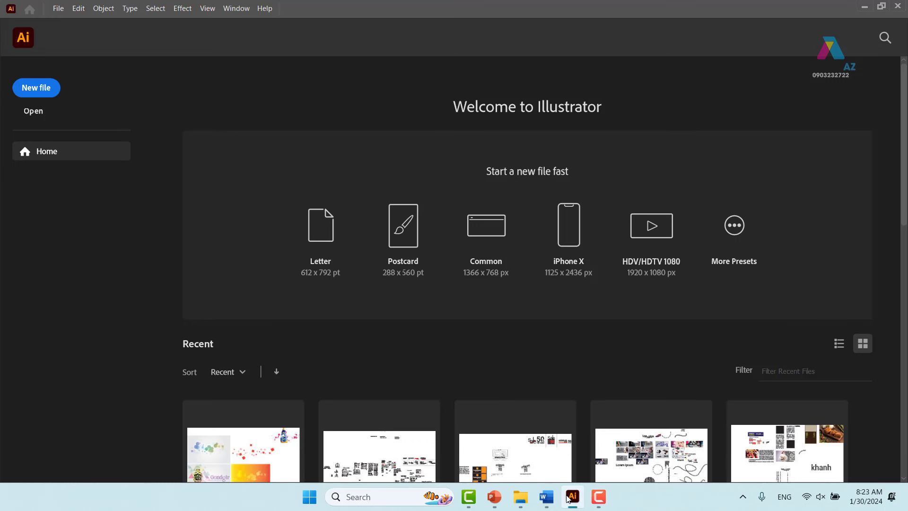
- Create a new A4 document, 21 × 29.7 cm in CMYK, from the Recent presets
click(47, 89)
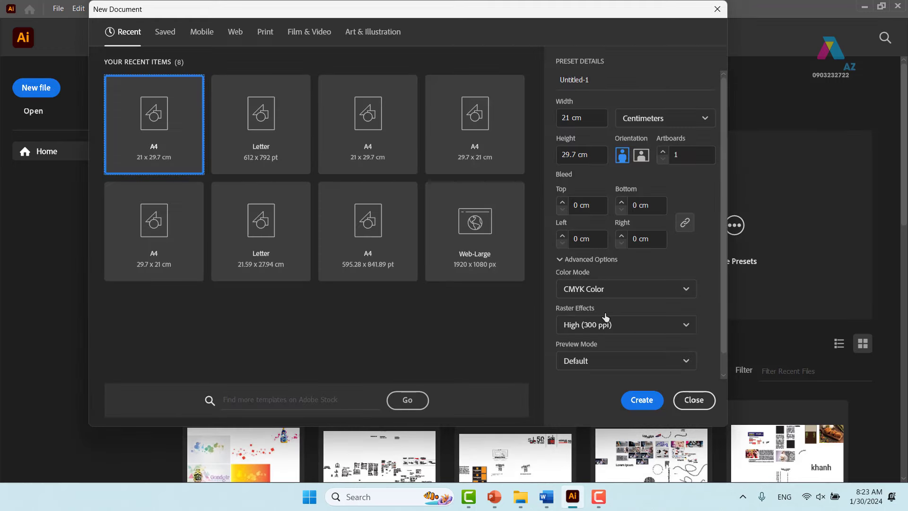
click(636, 397)
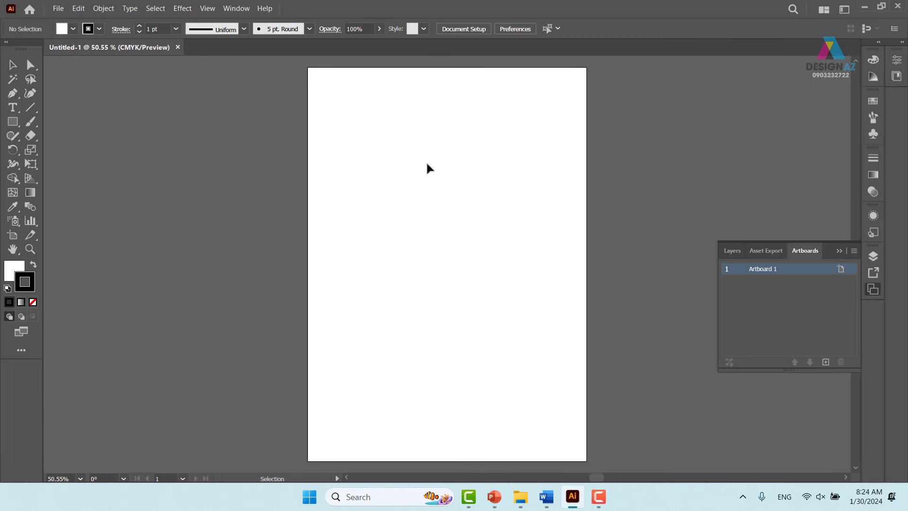
- Draw a wide top banner, a tall lower-left panel and a lower-right square panel
click(13, 122)
drag(330, 93, 558, 190)
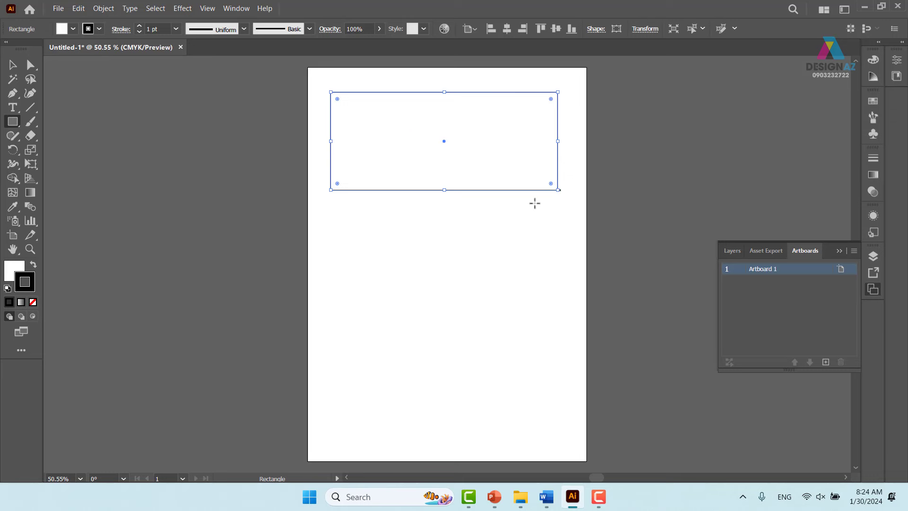
mouse_move(330, 204)
mouse_down()
mouse_move(361, 339)
mouse_move(425, 429)
mouse_move(446, 434)
mouse_up()
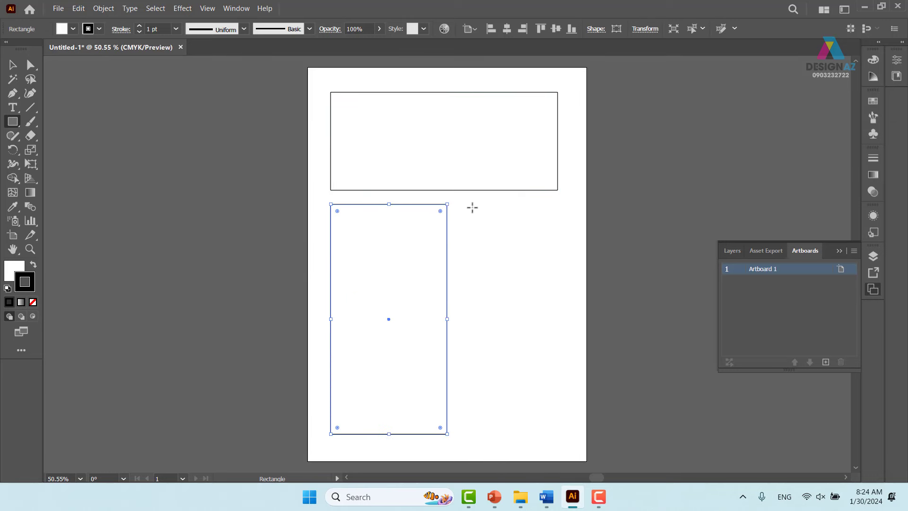
drag(469, 204, 584, 311)
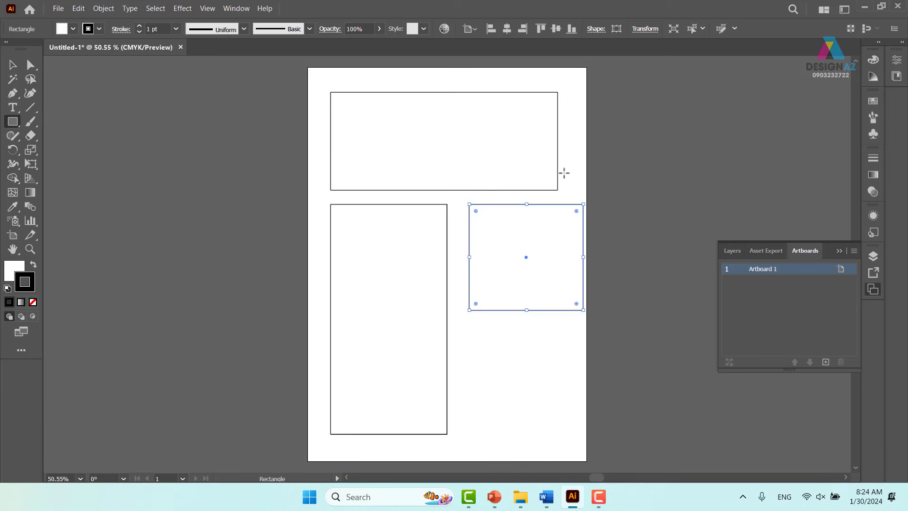
- Stretch the top panel's right edge to line up with the lower-right square
key(v)
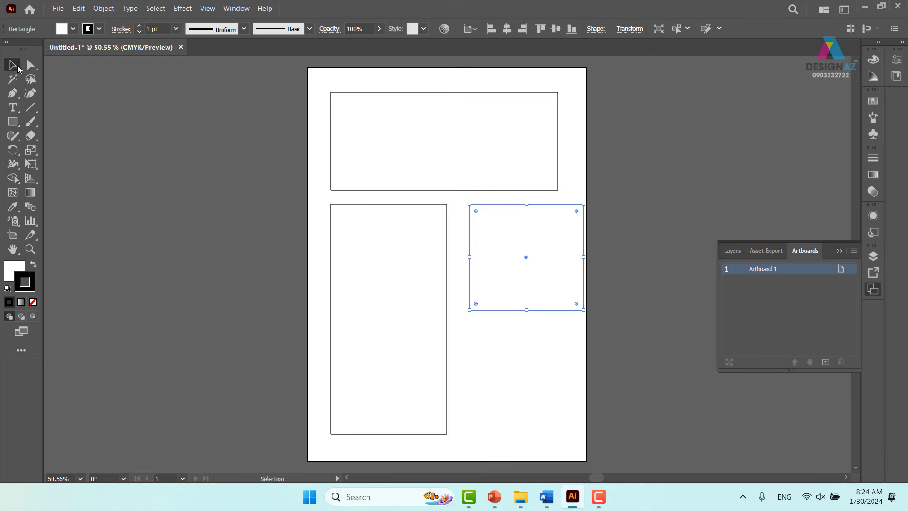
click(558, 139)
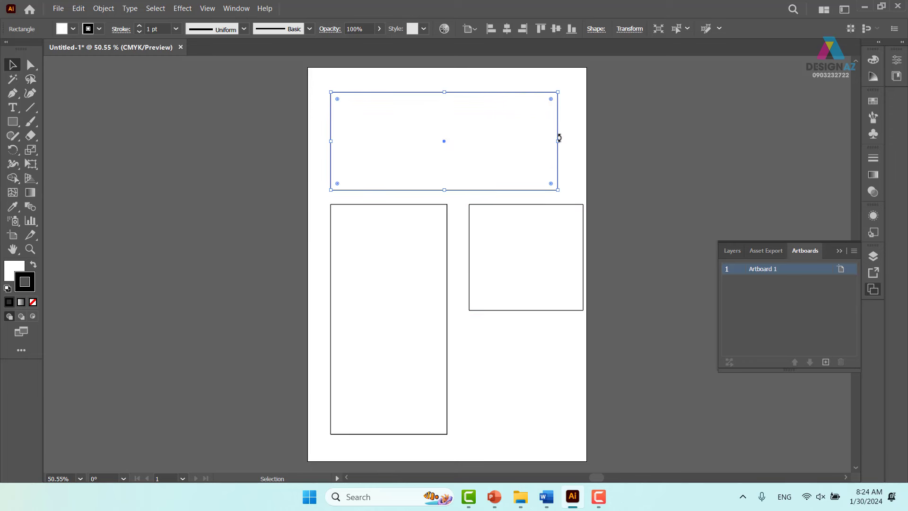
drag(558, 141, 583, 156)
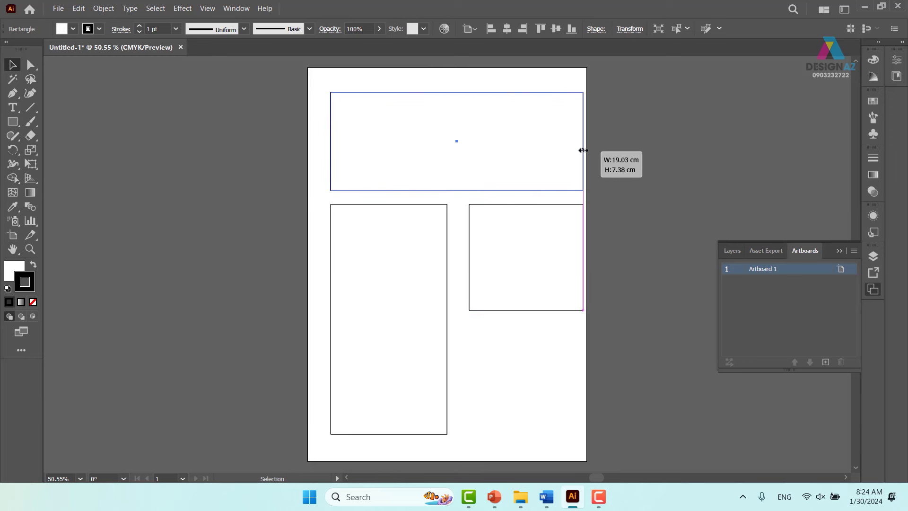
- Shift all three panels slightly left together
drag(298, 85, 586, 341)
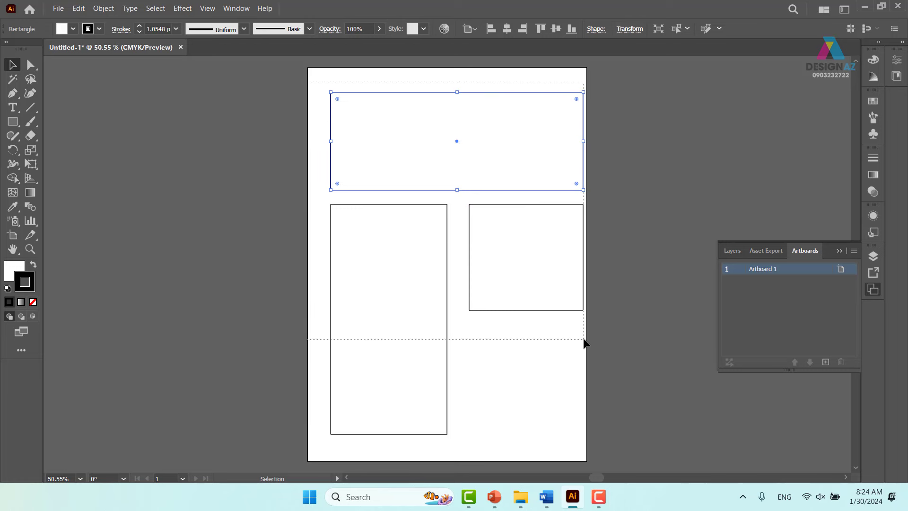
drag(515, 207, 511, 208)
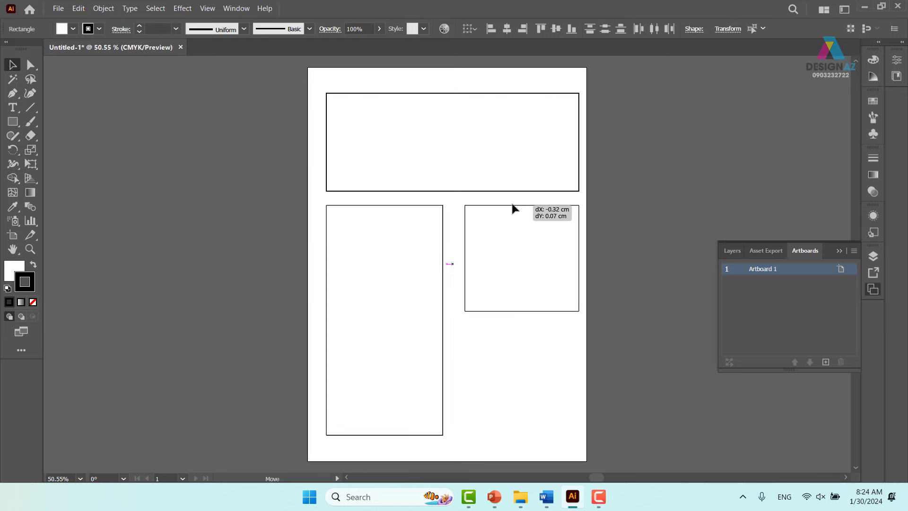
click(627, 173)
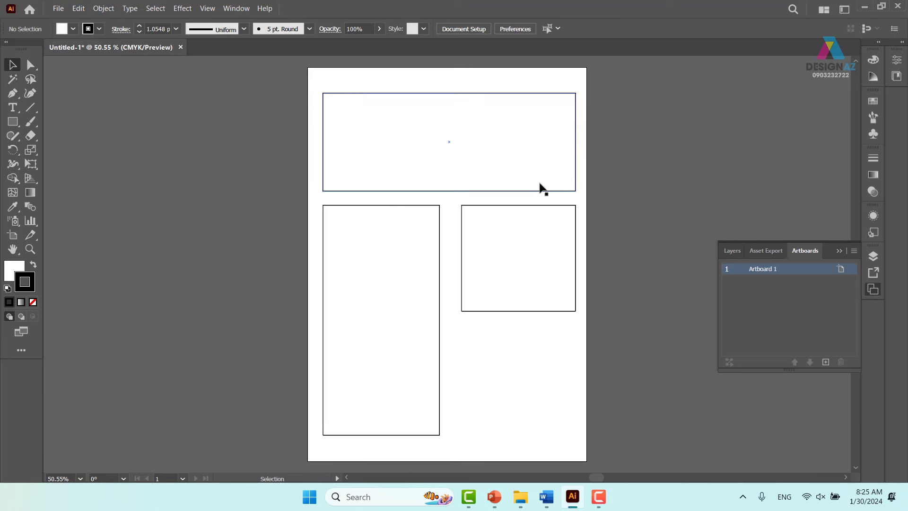
click(544, 209)
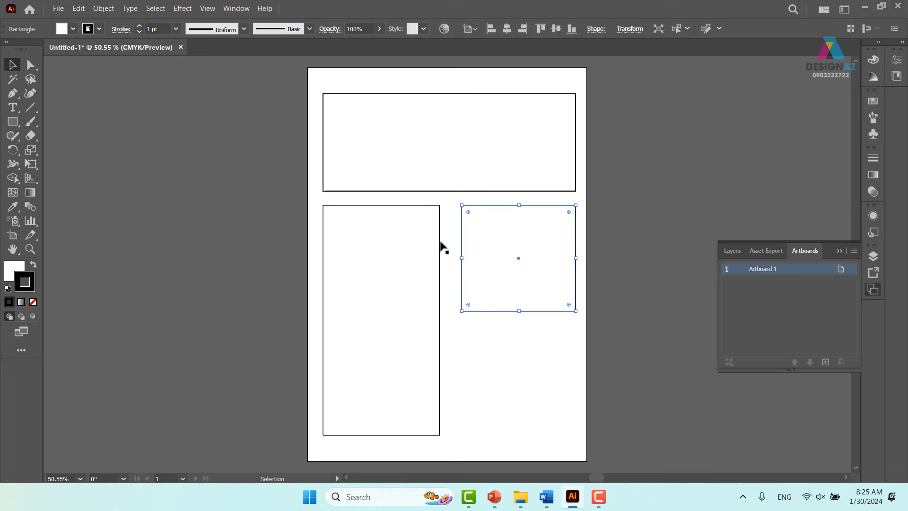
click(438, 246)
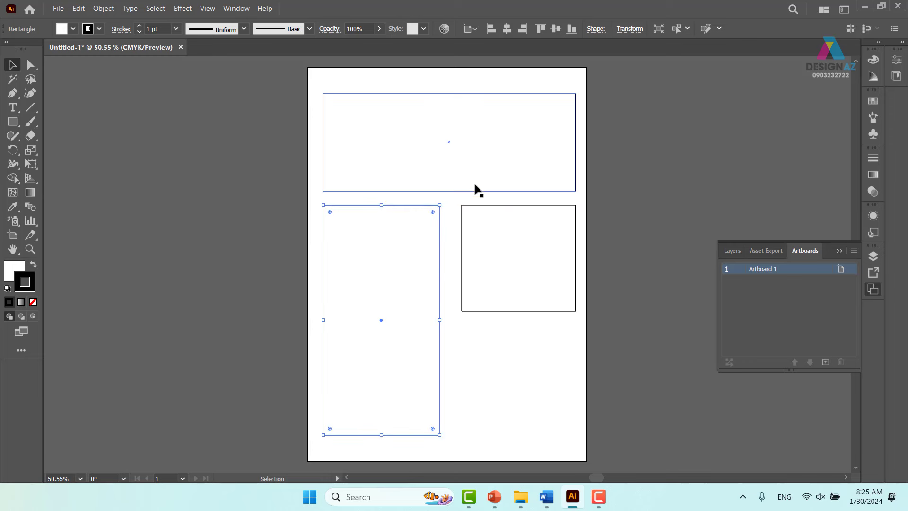
click(477, 191)
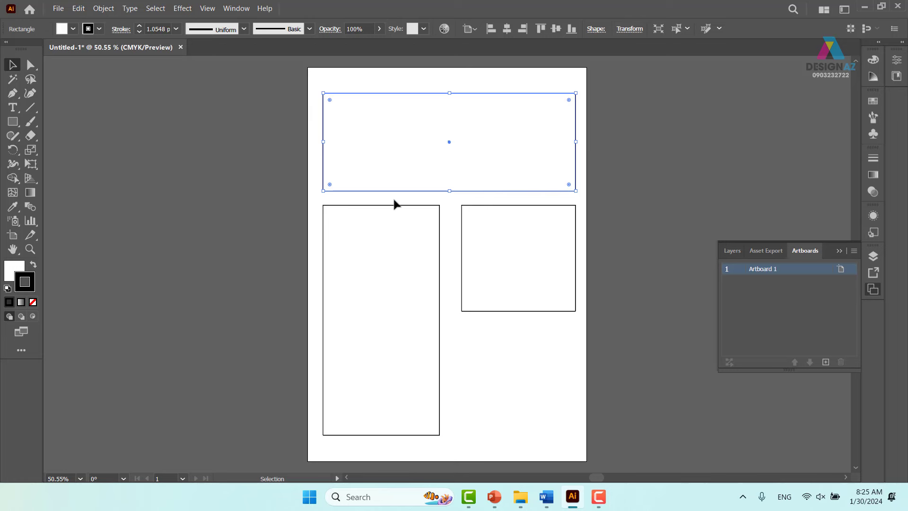
drag(316, 228, 372, 275)
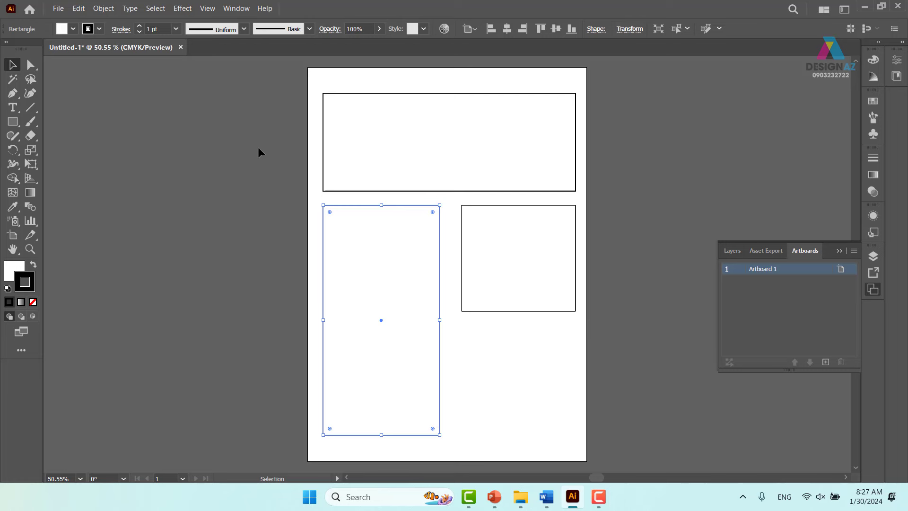
click(608, 273)
click(371, 185)
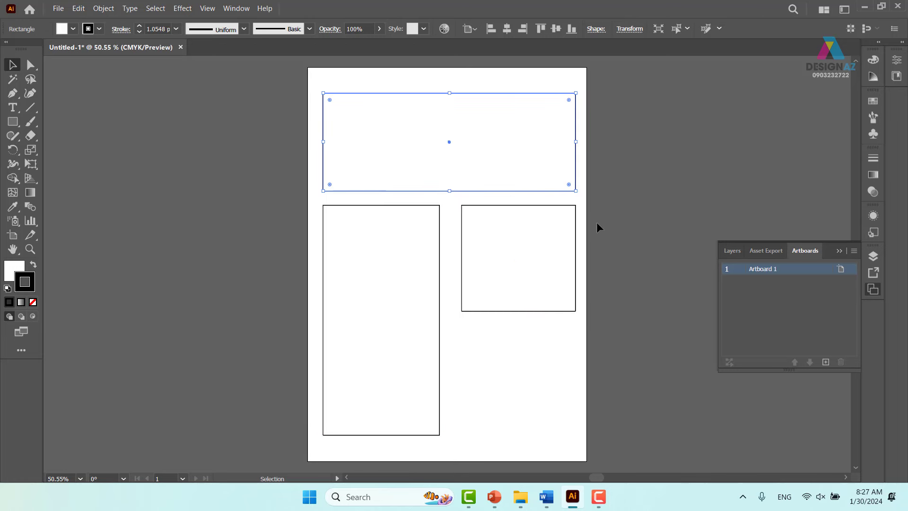
click(562, 228)
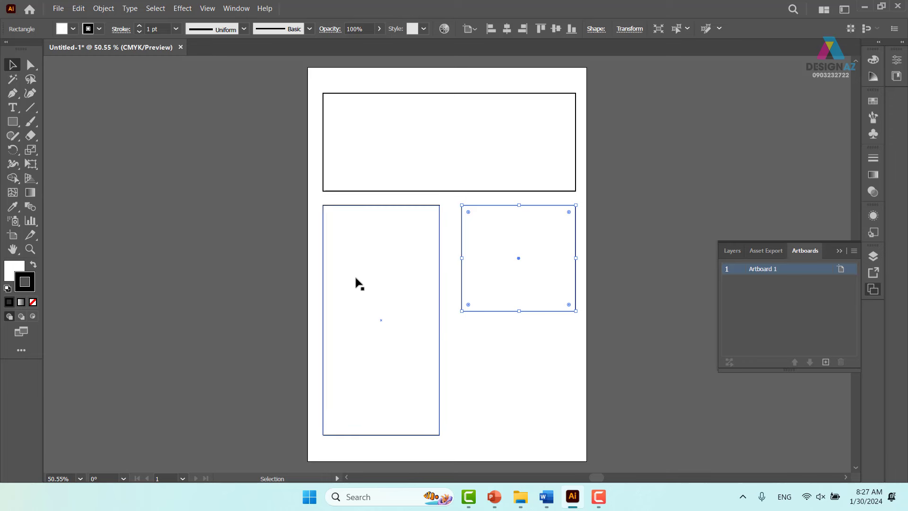
click(394, 307)
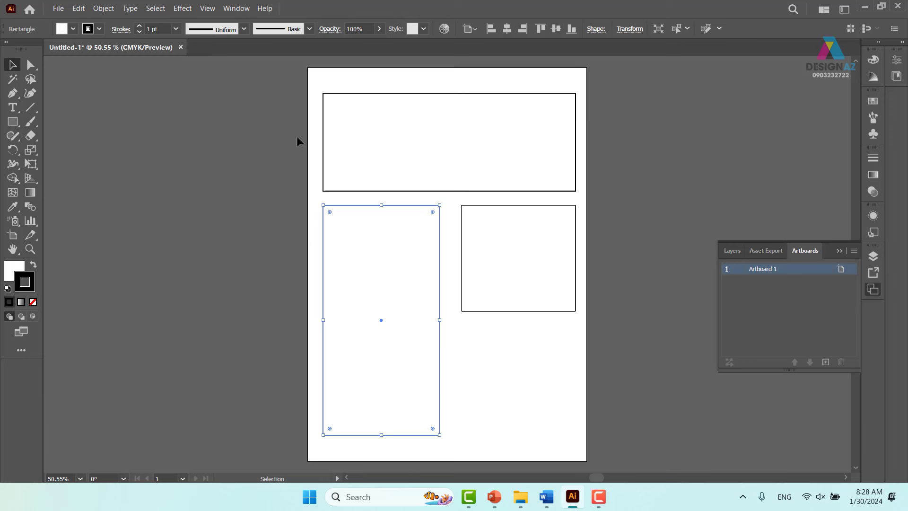
click(363, 169)
click(218, 156)
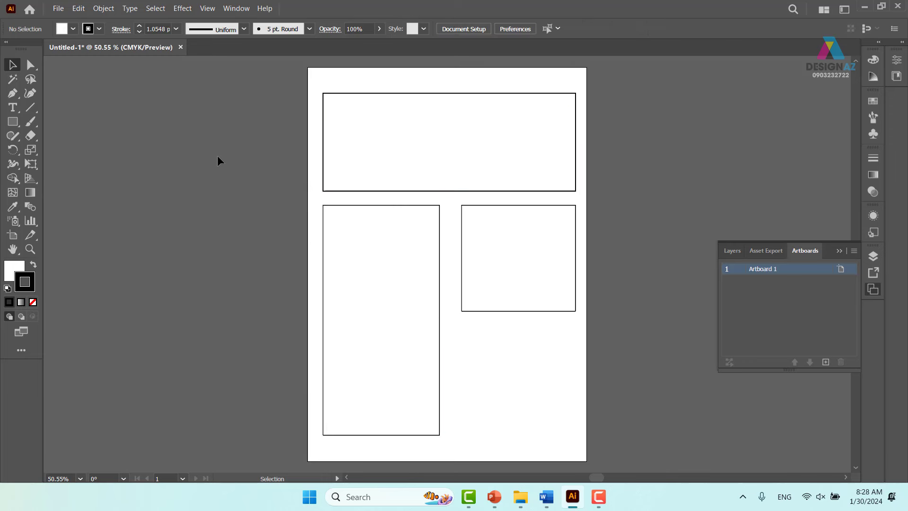
- Draw a small square at the left end of the top panel and zoom in on it
click(13, 122)
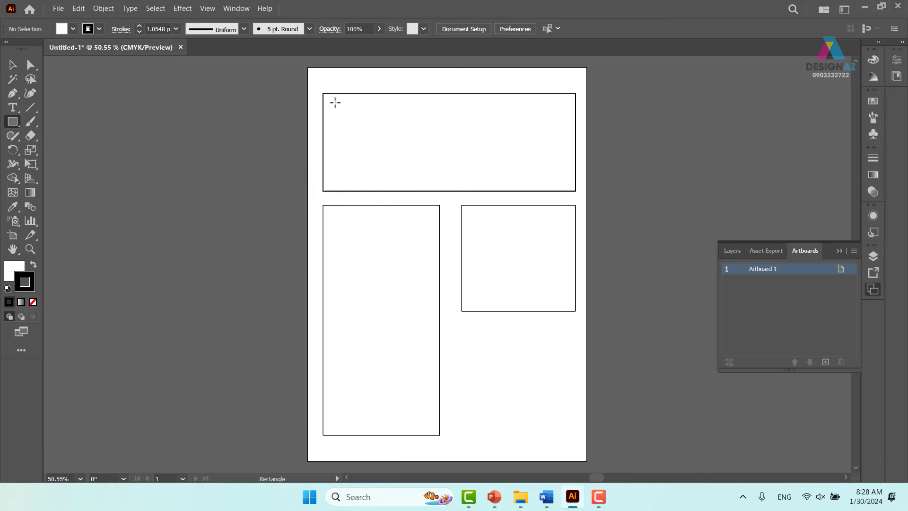
drag(335, 102, 407, 178)
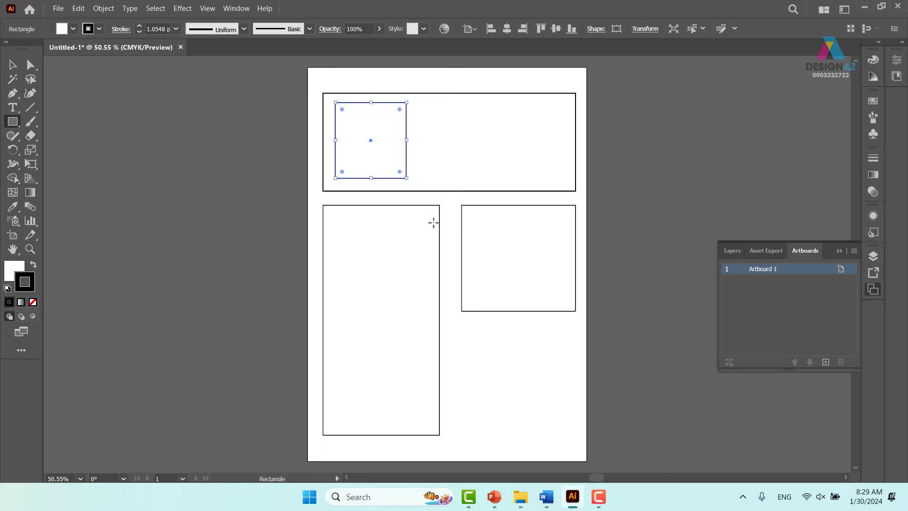
key(z)
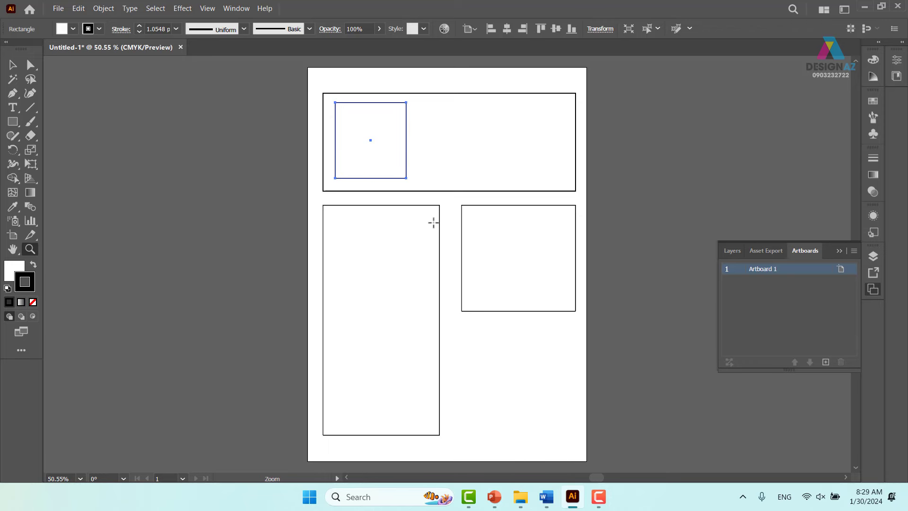
drag(306, 74, 415, 169)
ctrl+click(498, 211)
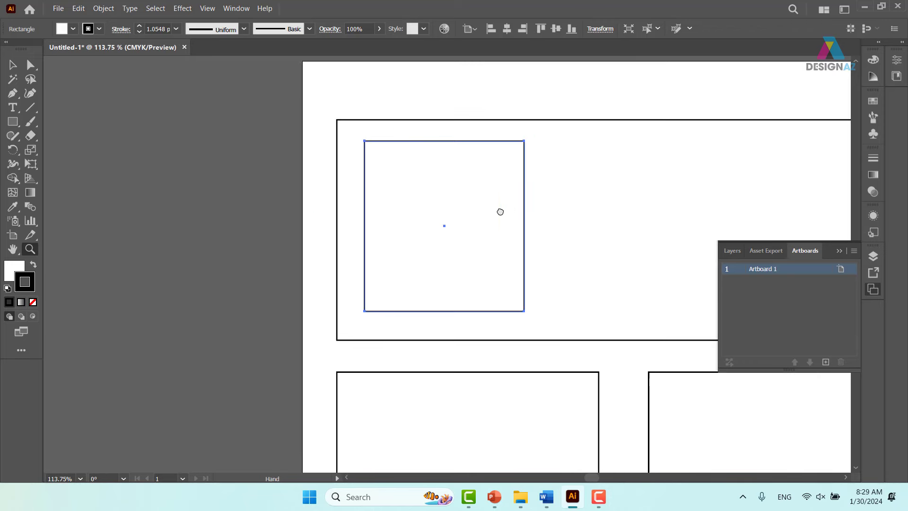
drag(499, 211, 367, 209)
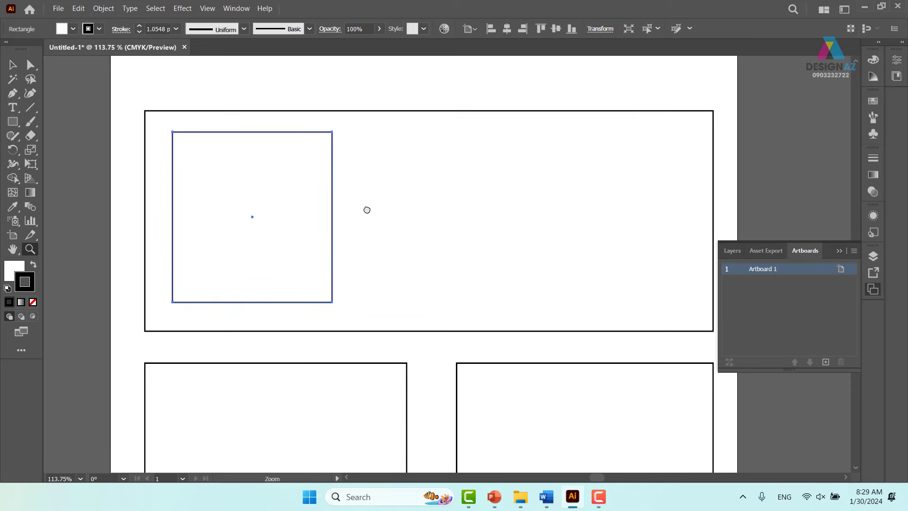
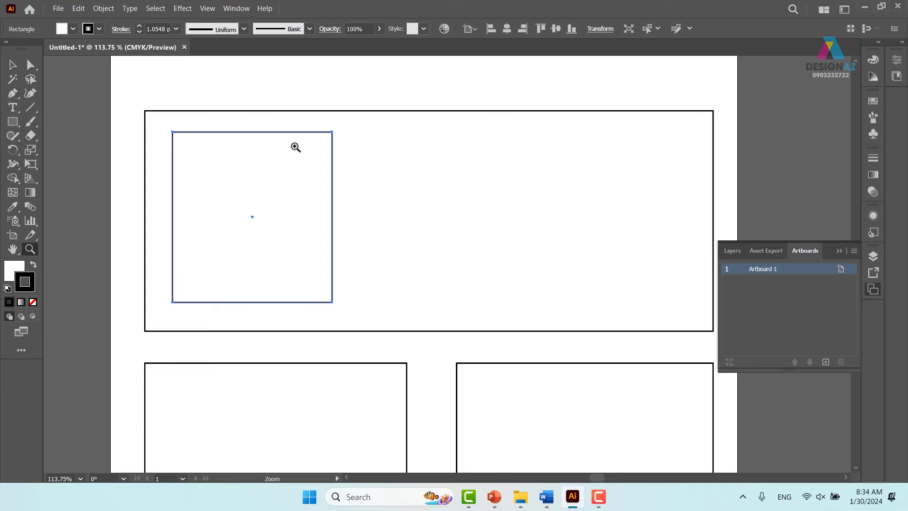
- Nudge the tall inner box slightly within the banner frame, then reselect the outer frame
key(v)
click(242, 119)
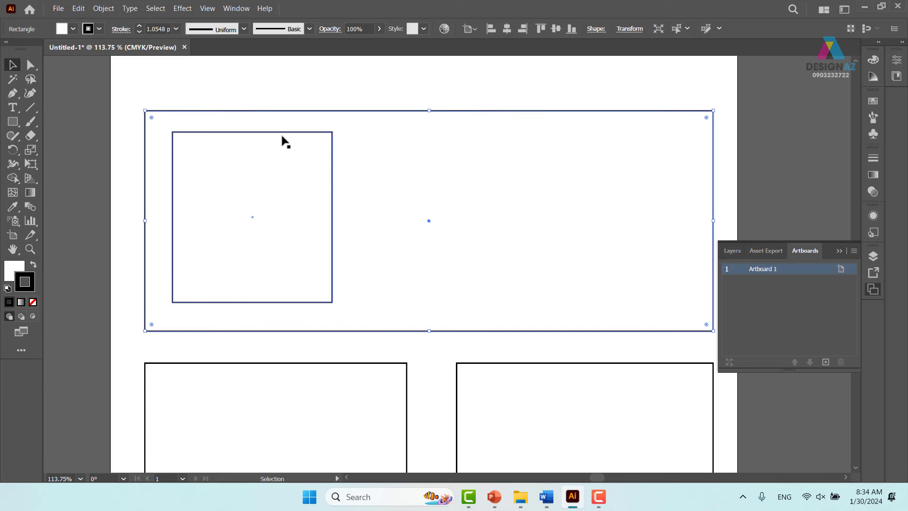
mouse_move(278, 133)
mouse_down()
mouse_move(392, 168)
mouse_move(629, 134)
mouse_move(276, 134)
mouse_up()
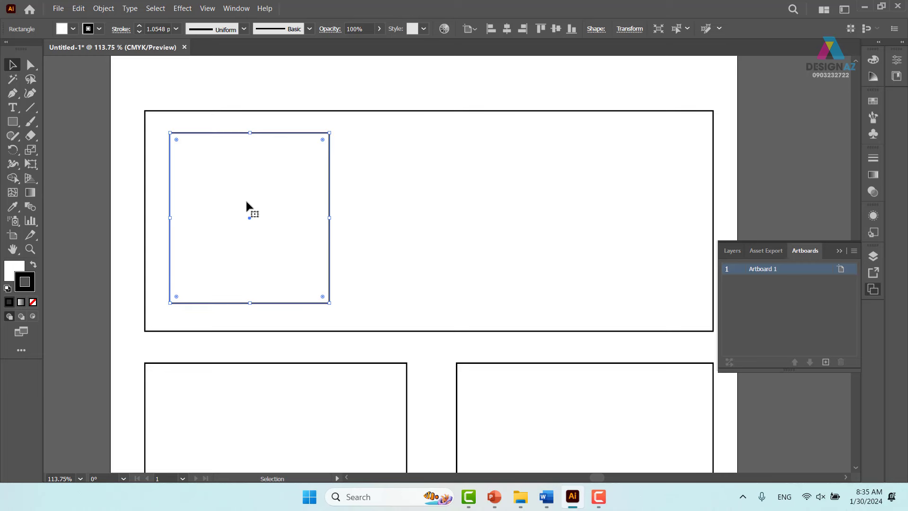
drag(438, 83, 476, 150)
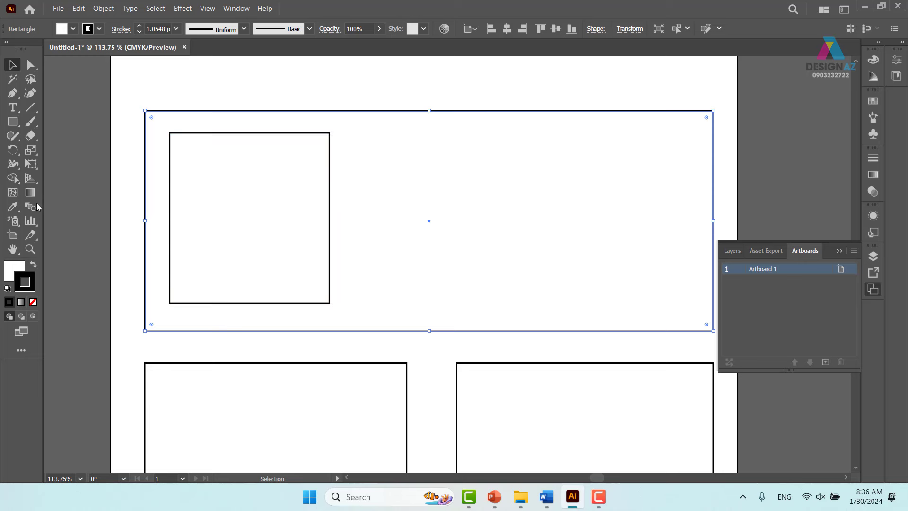
- Draw a small rectangle near the top of the banner frame
click(13, 112)
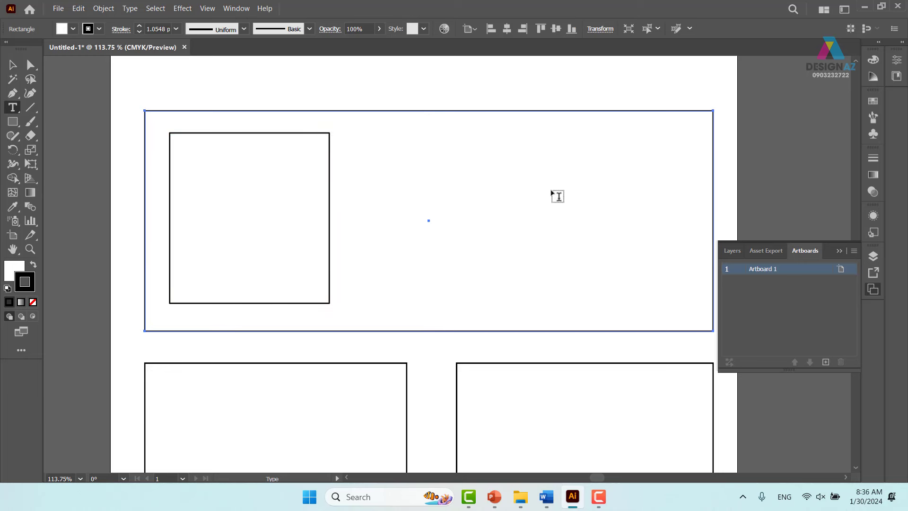
key(m)
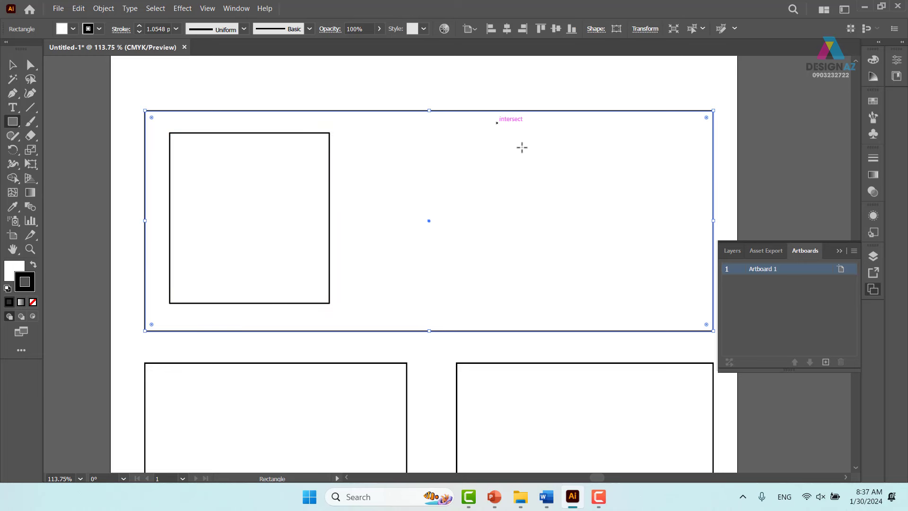
drag(497, 123, 586, 194)
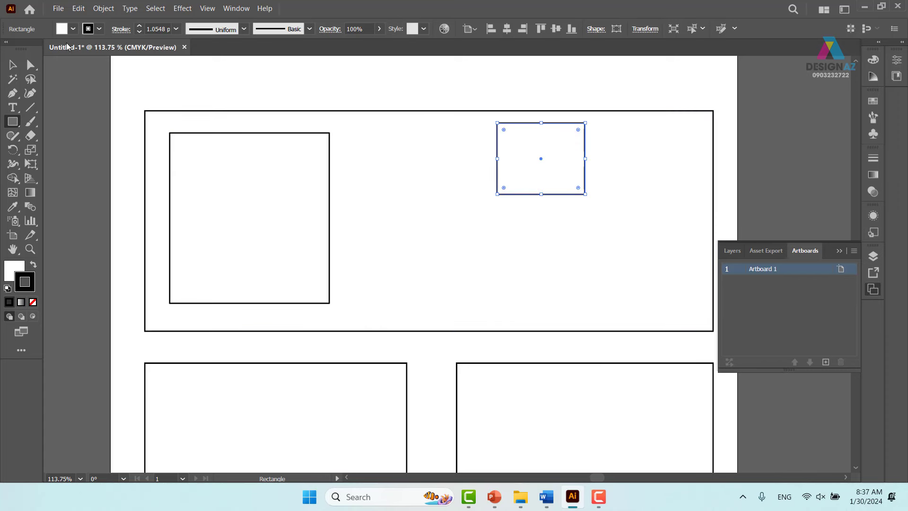
- Draw a circle to the right of the small rectangle with the Ellipse tool
key(v)
drag(607, 187, 402, 191)
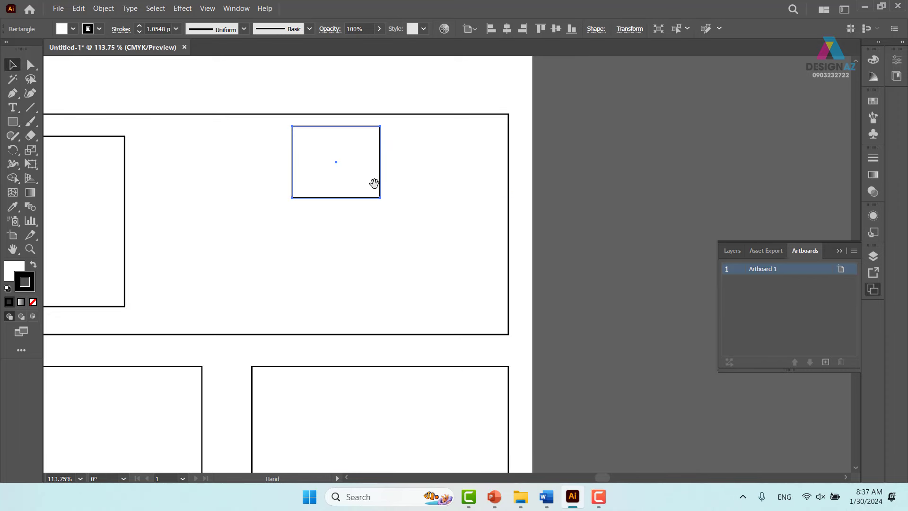
click(17, 126)
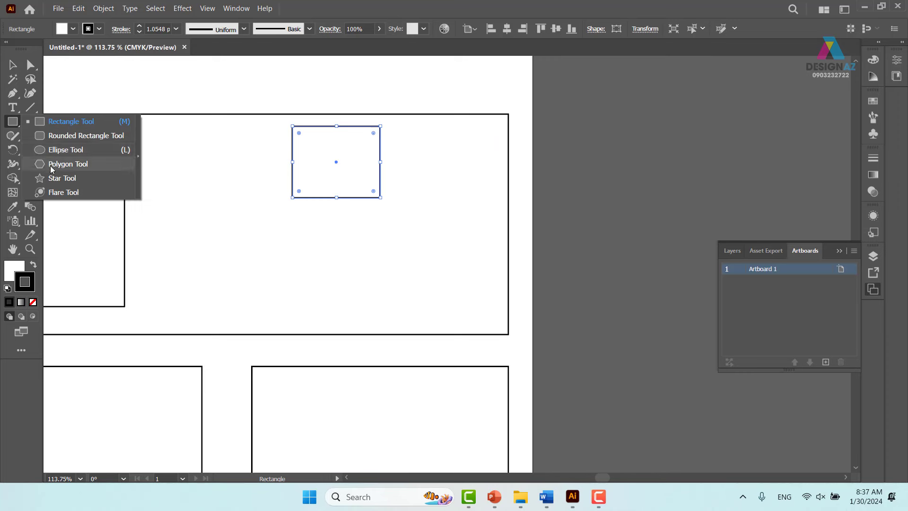
click(65, 150)
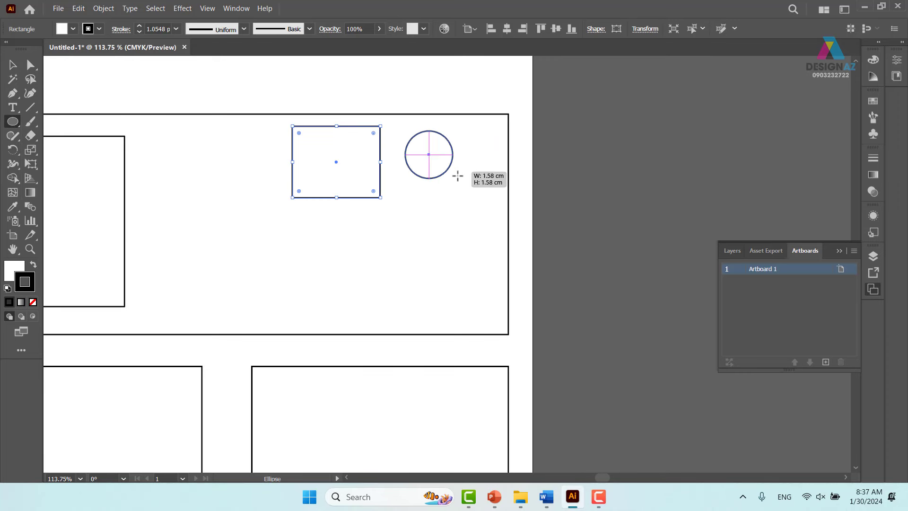
drag(405, 130, 471, 196)
- Draw a triangle left of the small rectangle, using the Polygon tool with fewer sides
drag(531, 188, 656, 196)
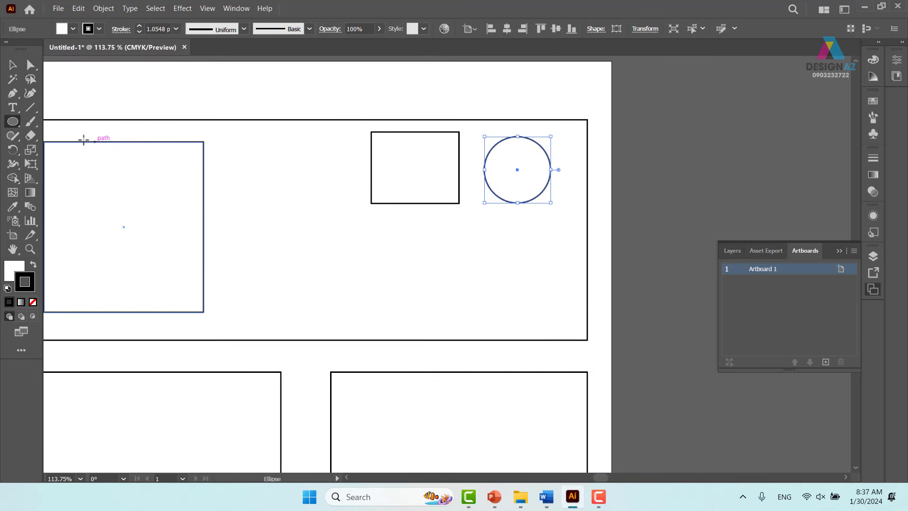
click(12, 122)
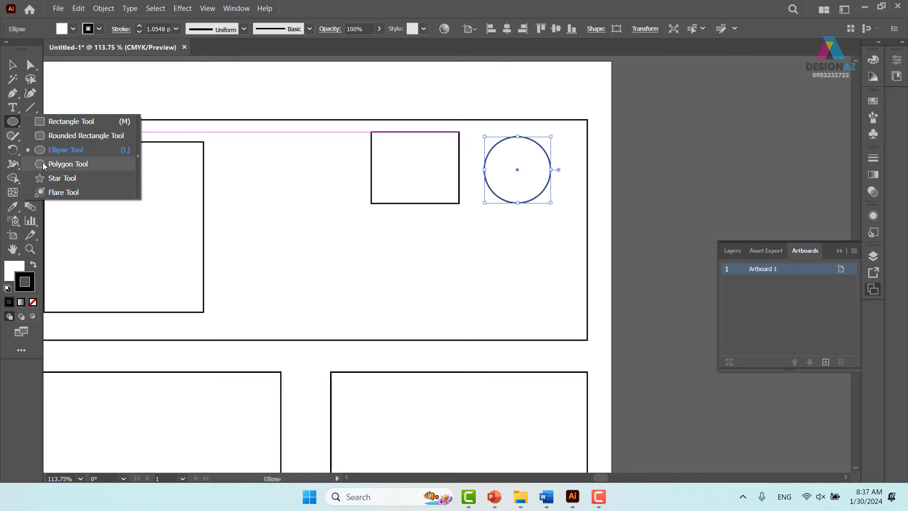
click(52, 164)
mouse_move(265, 155)
mouse_down()
mouse_move(310, 190)
mouse_move(346, 194)
mouse_up()
key(Down)
key(Down)
key(Down)
click(13, 65)
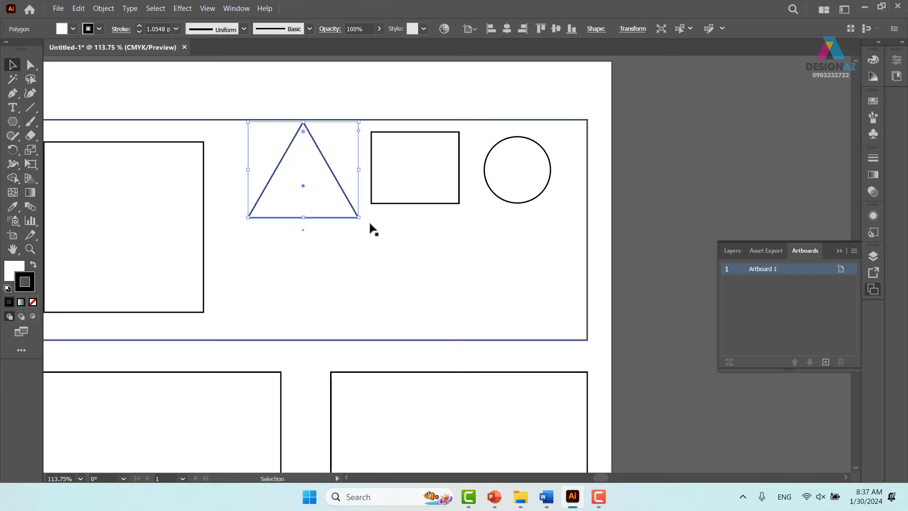
- Scale the triangle down and snap its base to the small rectangle's bottom edge
mouse_move(243, 223)
mouse_down()
mouse_move(359, 202)
mouse_move(350, 213)
mouse_up()
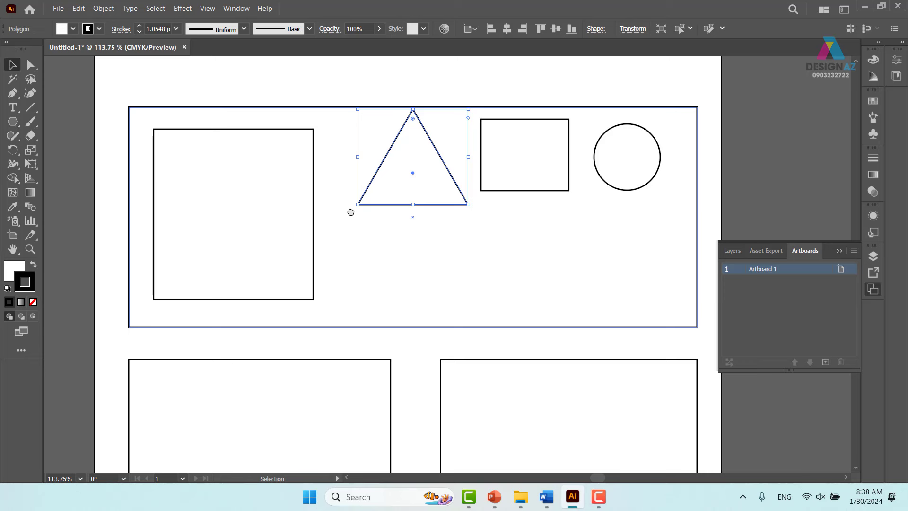
drag(468, 204, 445, 184)
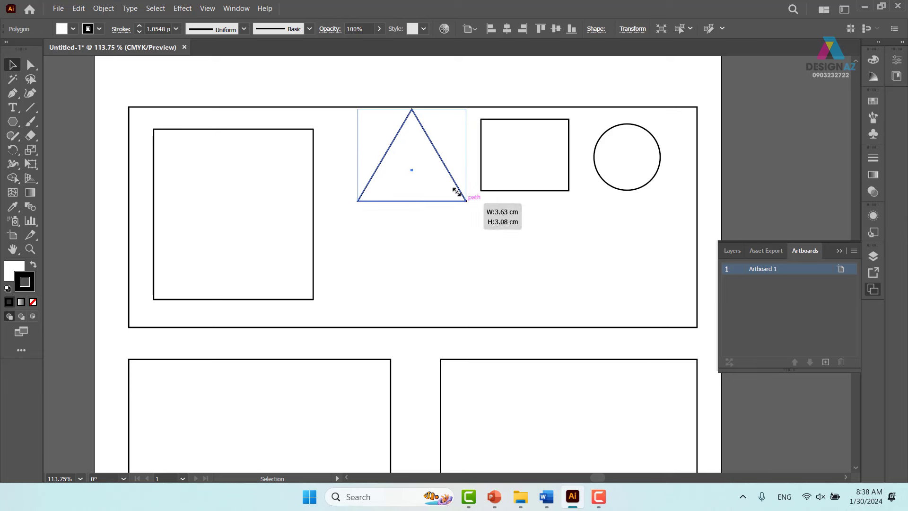
drag(428, 151, 434, 160)
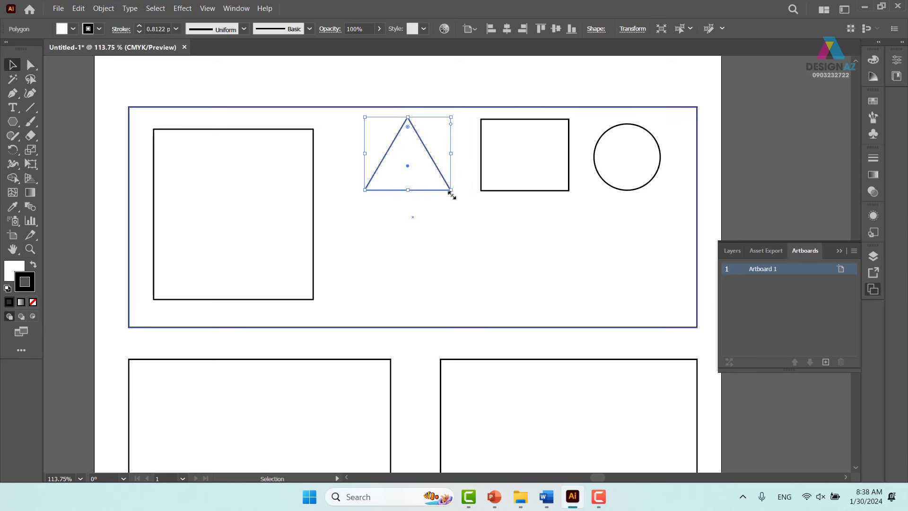
drag(598, 204, 140, 196)
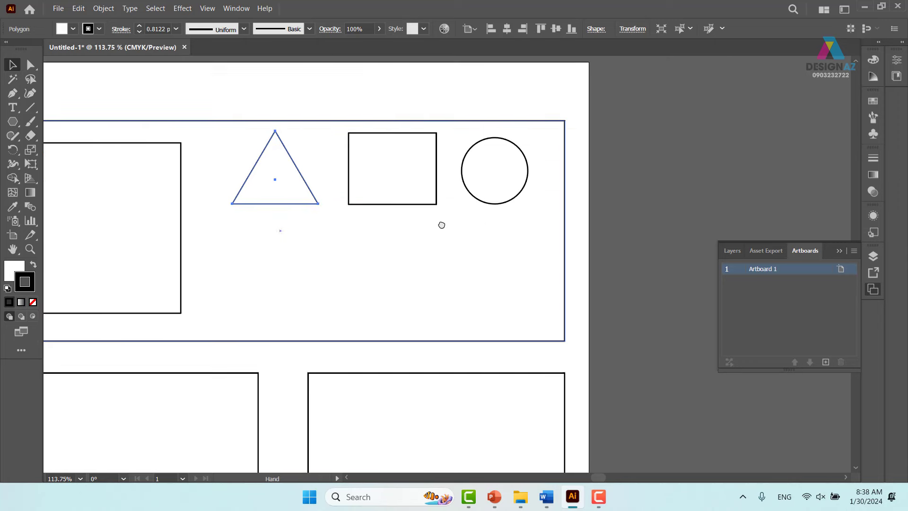
- Draw a large blank rectangle in the empty area right of the banner and select it
click(13, 121)
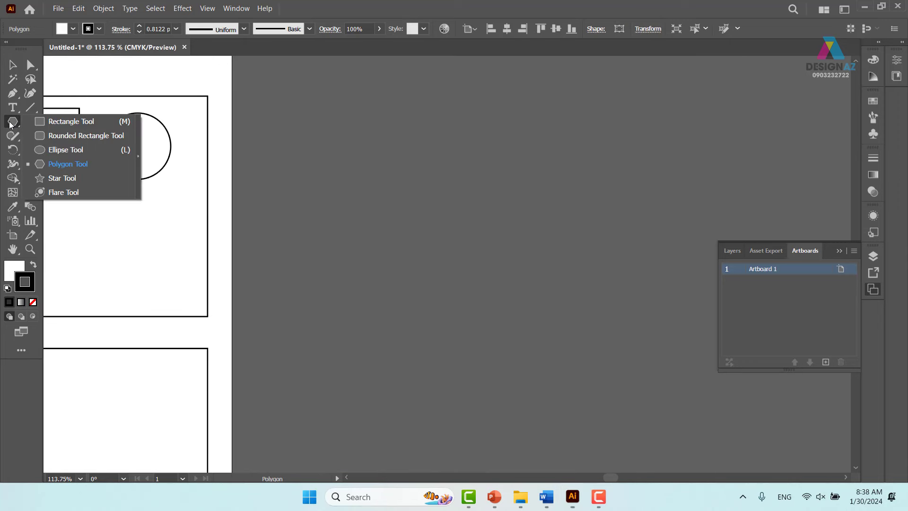
click(71, 124)
drag(270, 108, 639, 372)
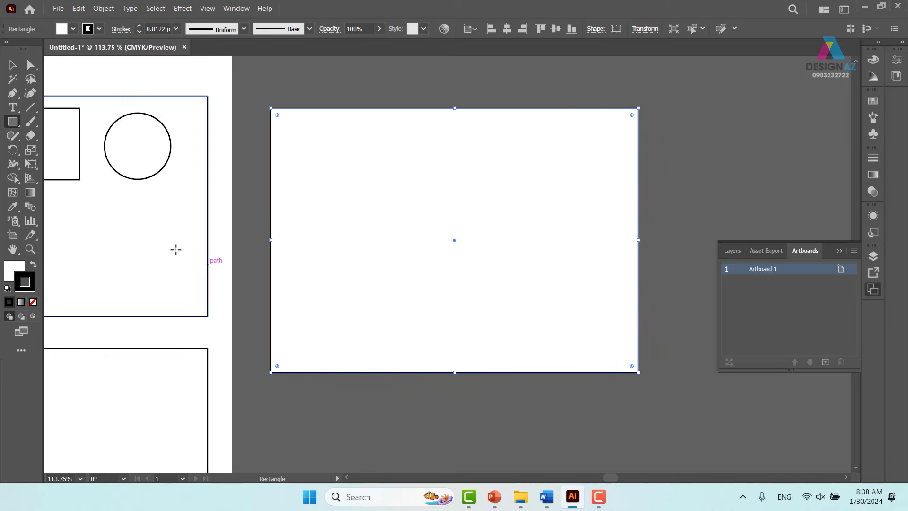
click(12, 64)
click(264, 91)
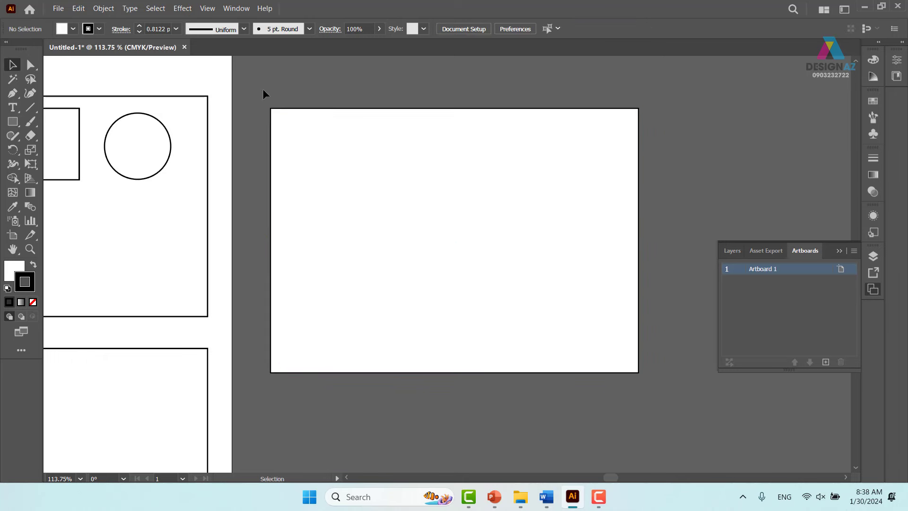
click(347, 118)
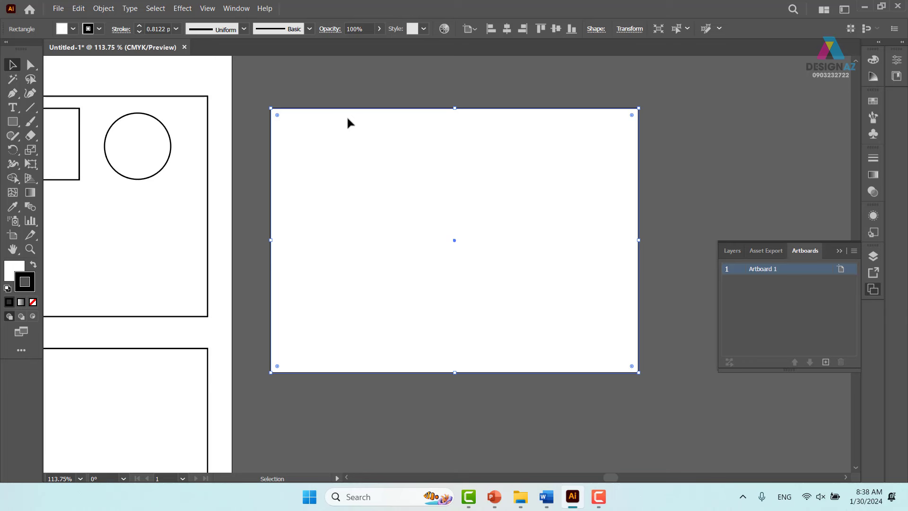
click(422, 87)
click(457, 190)
click(102, 9)
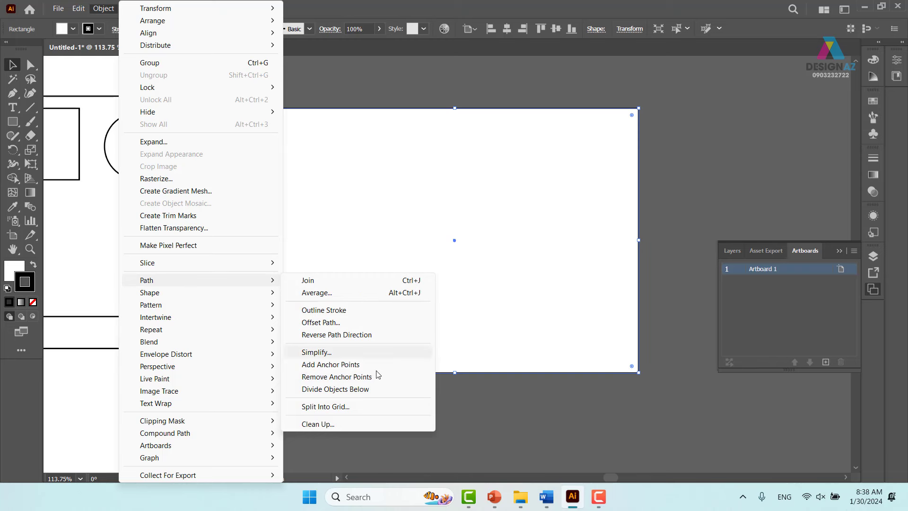
mouse_move(146, 280)
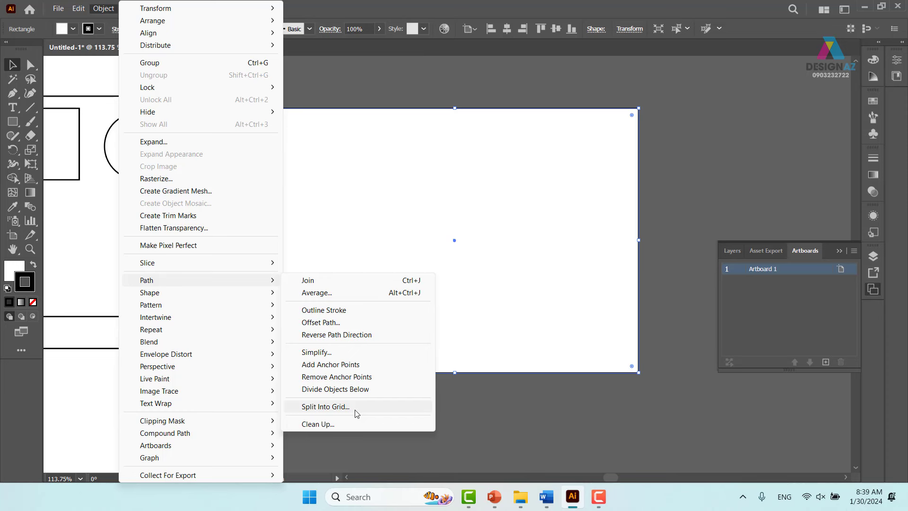
- Use Split Into Grid with preview on to set 5 rows and 5 columns
click(357, 413)
text(2)
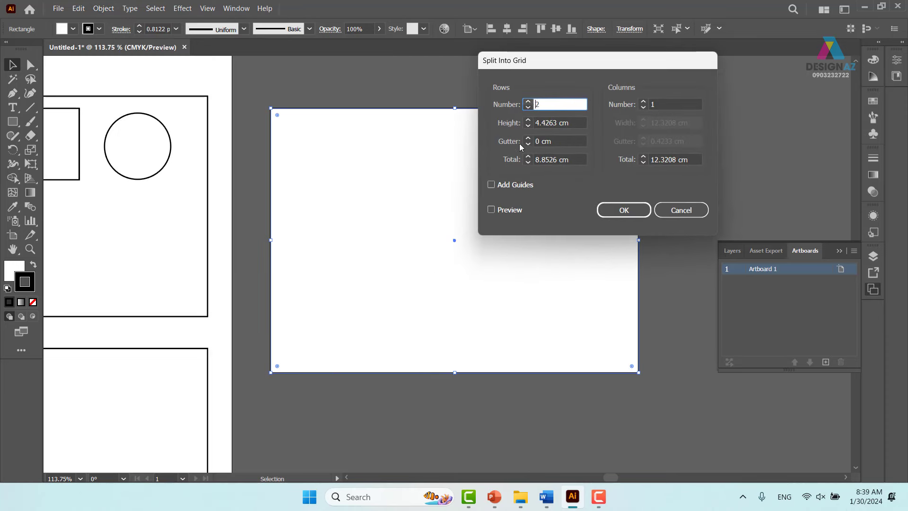
click(491, 209)
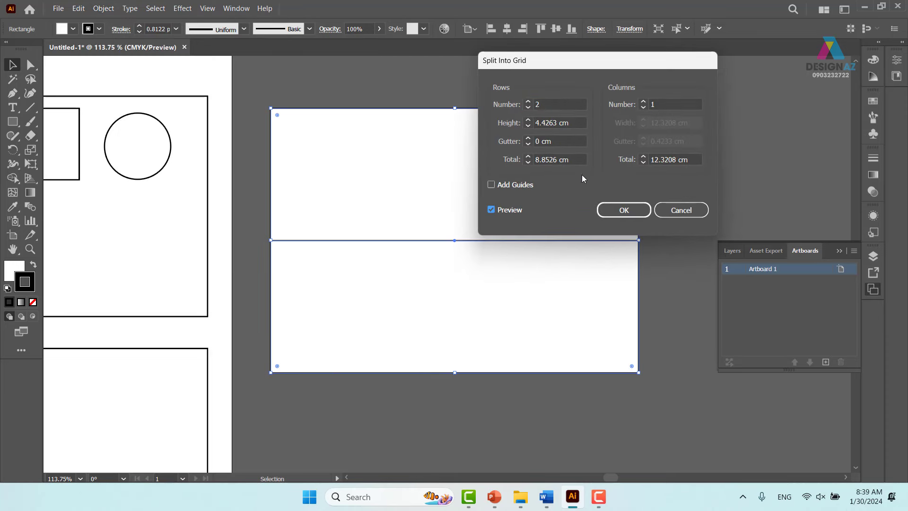
click(528, 101)
click(528, 102)
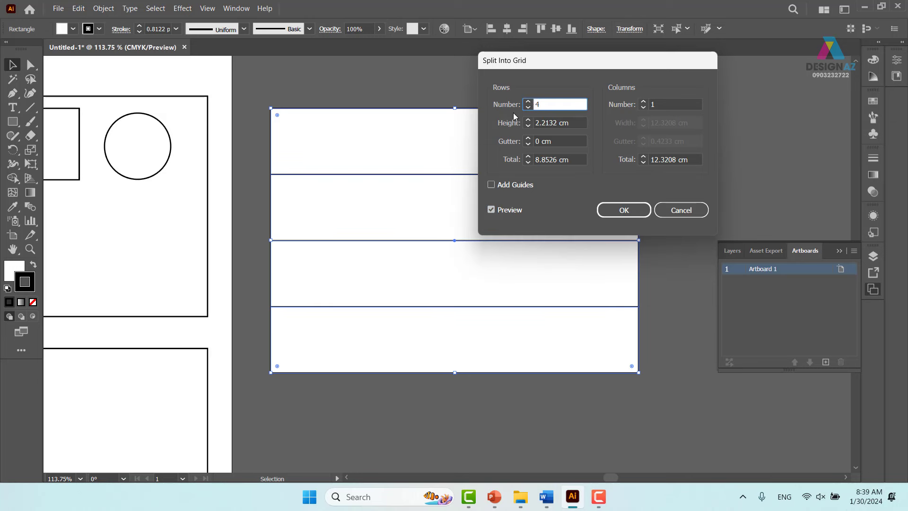
click(528, 101)
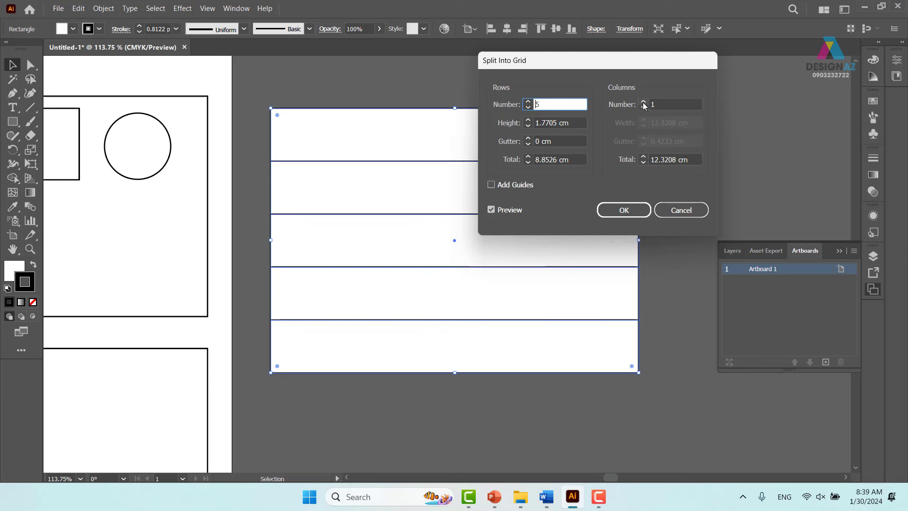
click(643, 102)
click(644, 101)
click(644, 102)
click(643, 102)
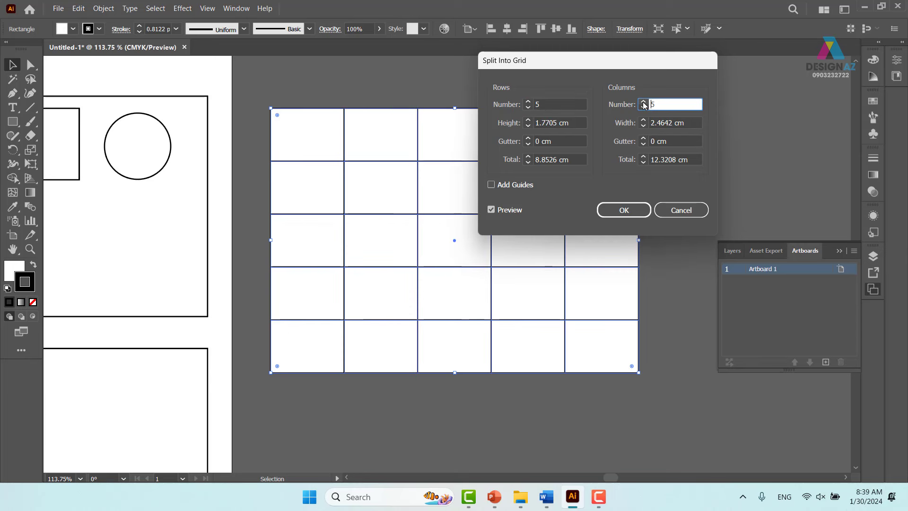
click(633, 210)
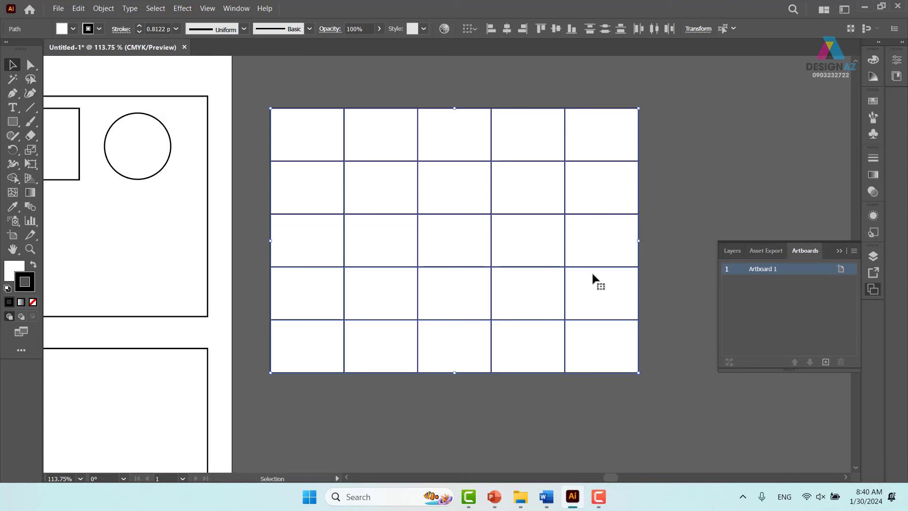
- Draw a large rectangle beside the grid and a square below it
drag(586, 232, 114, 162)
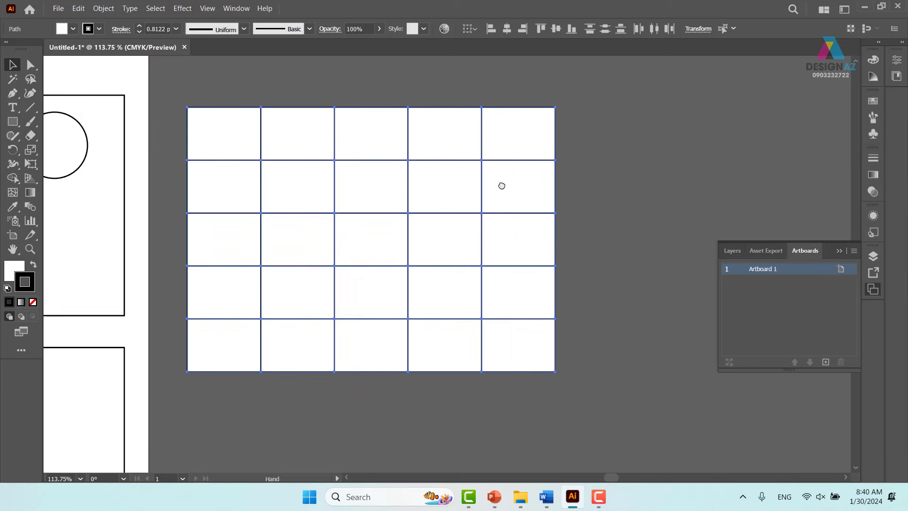
click(13, 122)
drag(258, 82, 601, 276)
scroll(444, 199, down, 3)
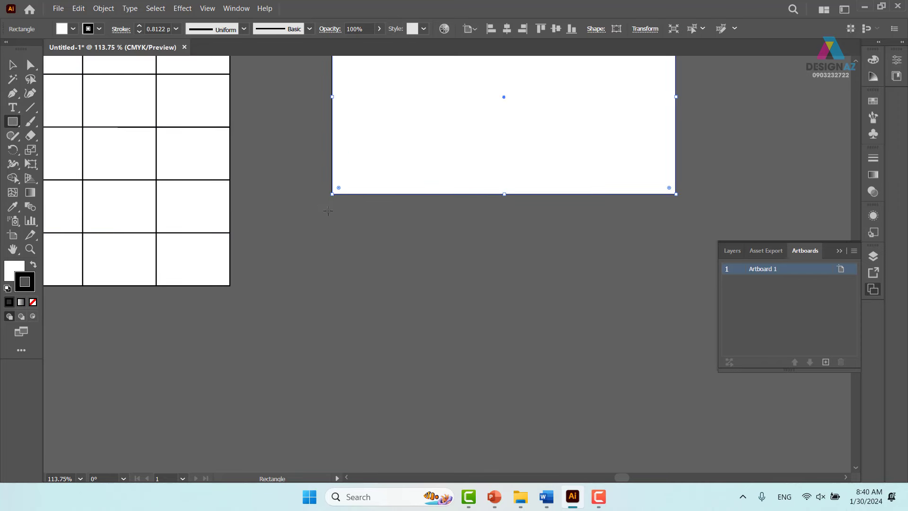
drag(332, 203, 436, 308)
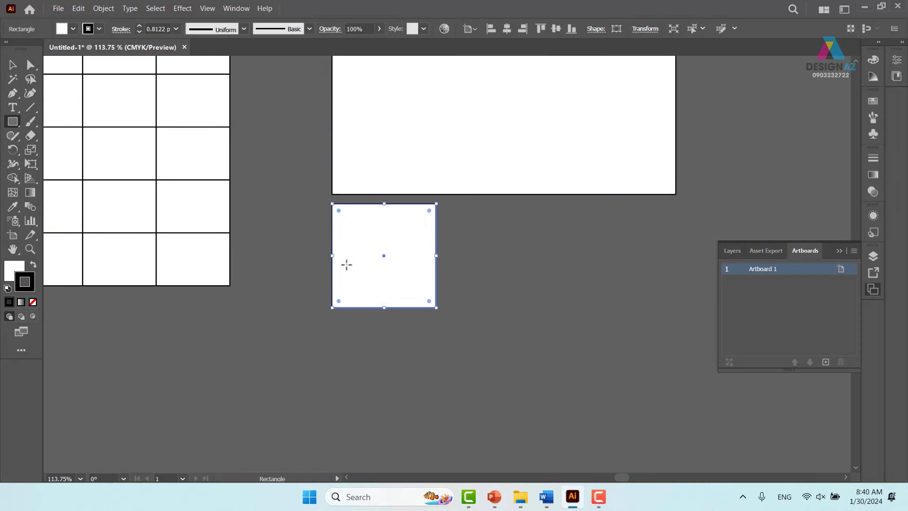
- Duplicate the square twice to the right and even out the three squares' spacing
click(13, 65)
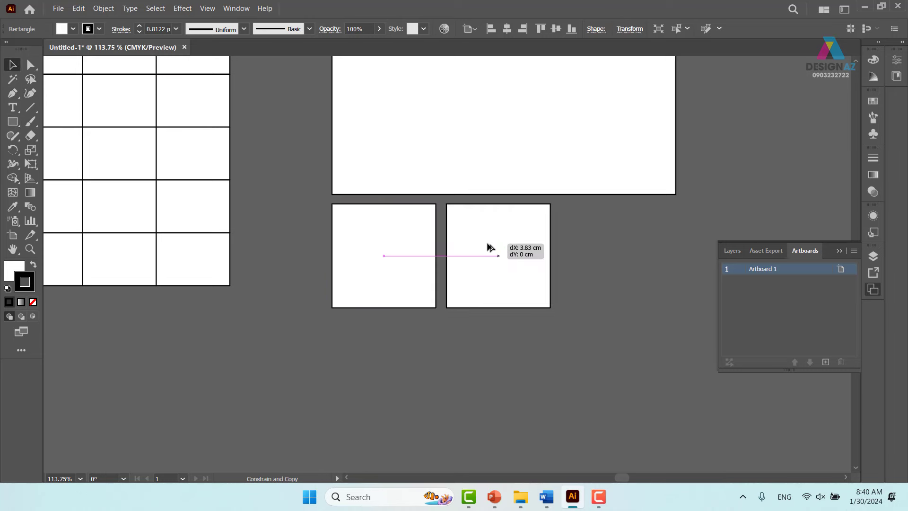
drag(381, 229, 622, 263)
click(606, 274)
drag(521, 265, 538, 265)
drag(411, 259, 433, 260)
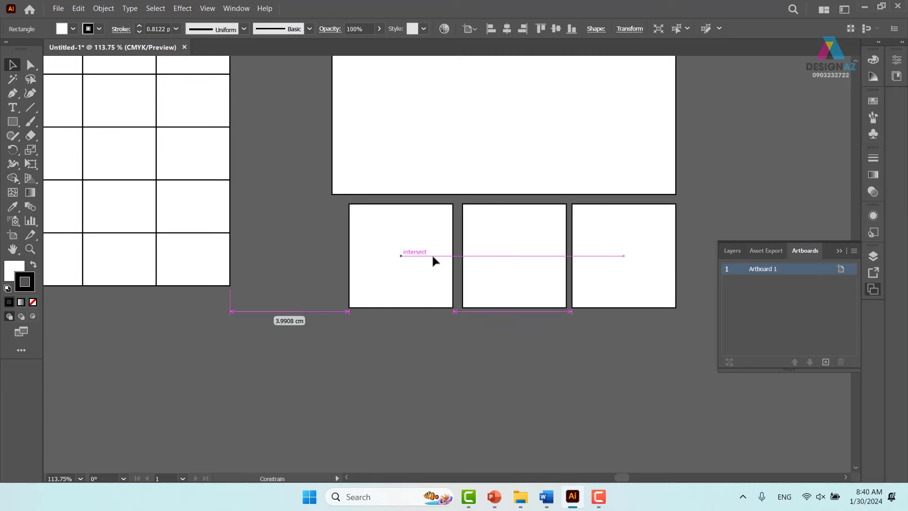
- Narrow the large rectangle to line up above the squares, then select all three squares
scroll(422, 156, up, 3)
click(373, 213)
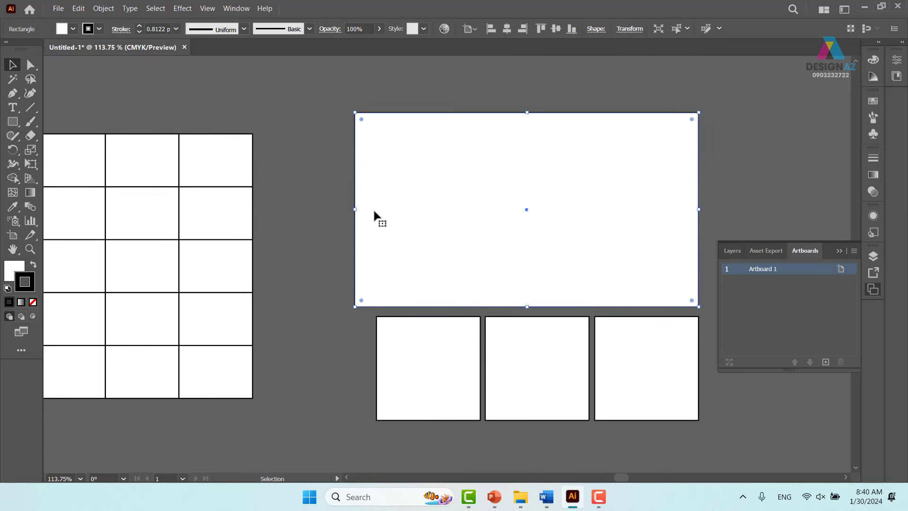
drag(358, 208, 377, 209)
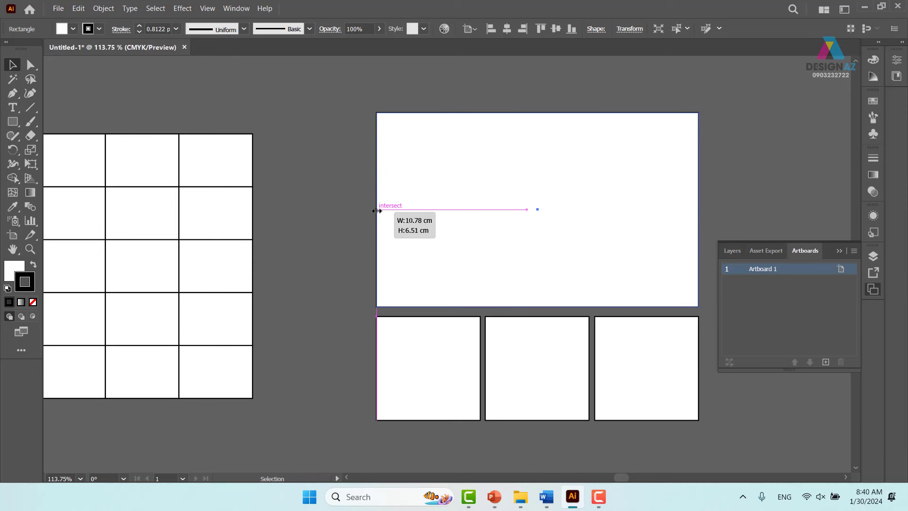
mouse_move(487, 213)
mouse_down()
mouse_move(548, 202)
mouse_move(519, 202)
mouse_up()
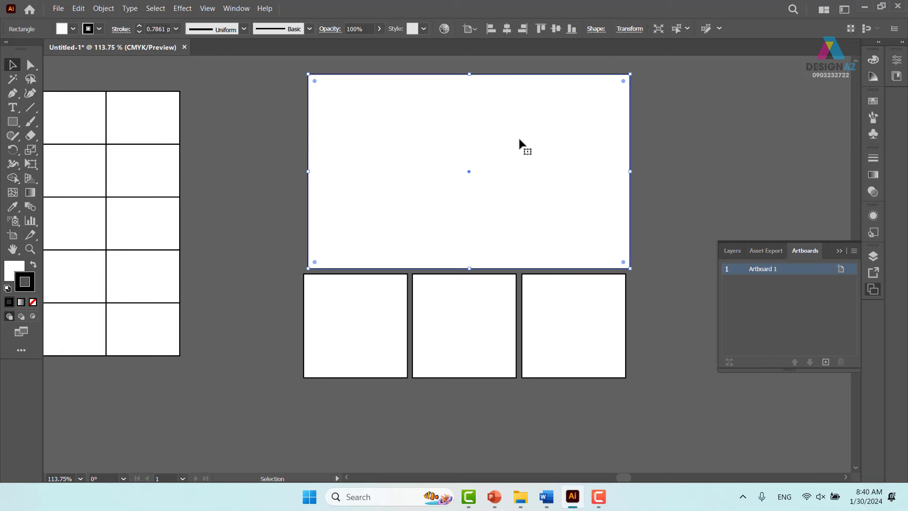
click(348, 336)
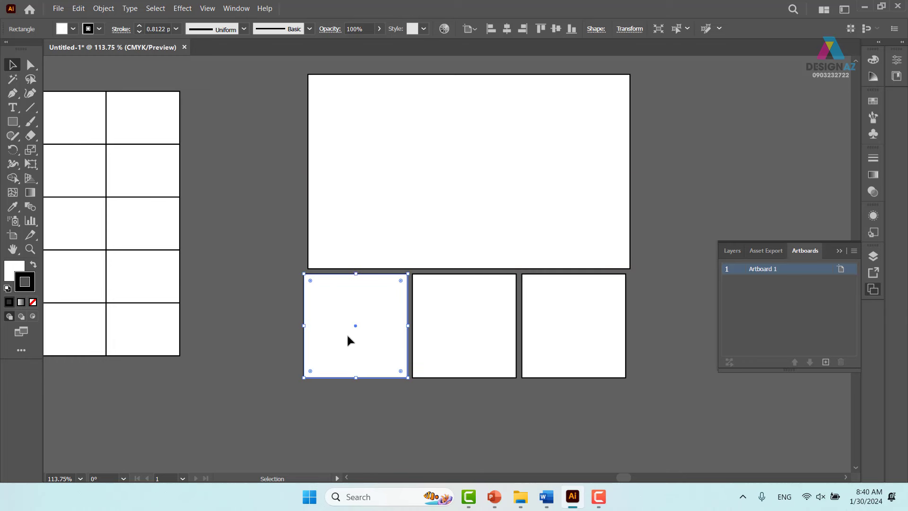
click(450, 346)
click(591, 345)
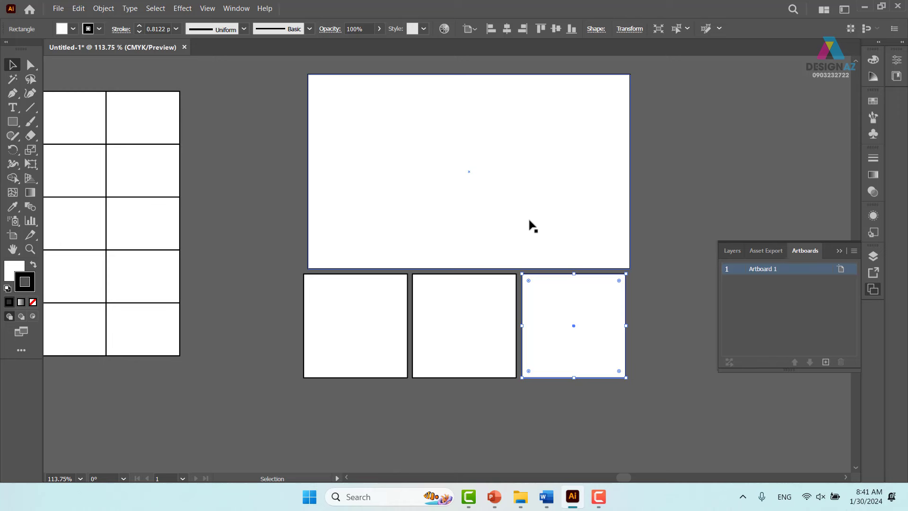
- Pan back over the 5x5 grid and banner artboard and select the large white rectangle
click(302, 257)
drag(302, 256, 600, 228)
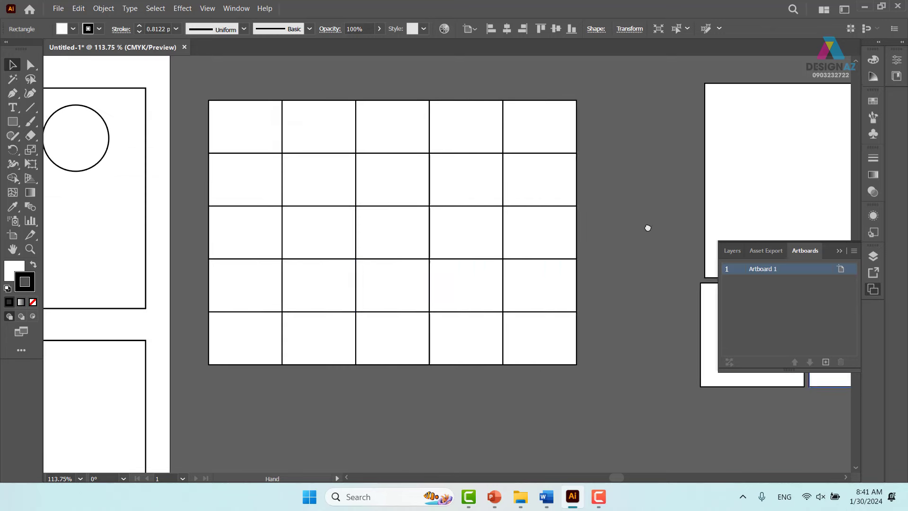
drag(258, 187, 623, 194)
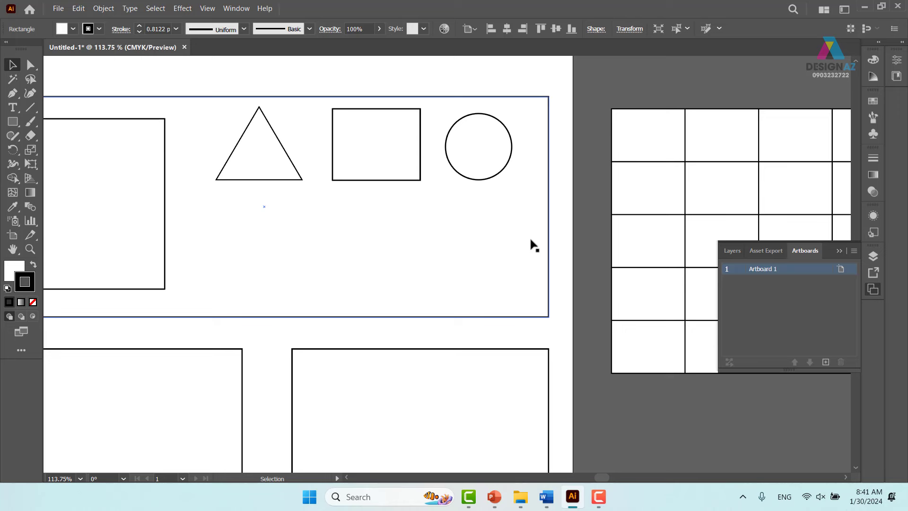
click(419, 238)
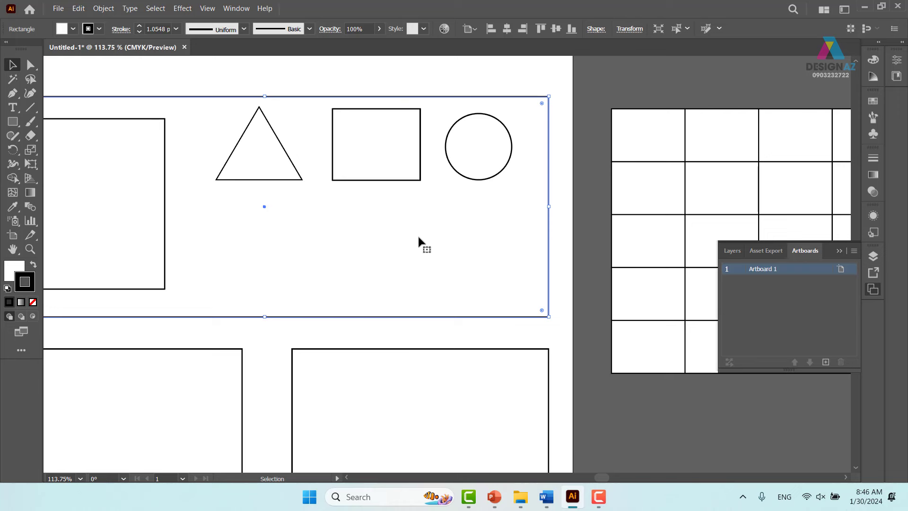
- Place 'Lorem ipsum' text, scale it to about 40 pt, and center it below the shapes
click(13, 108)
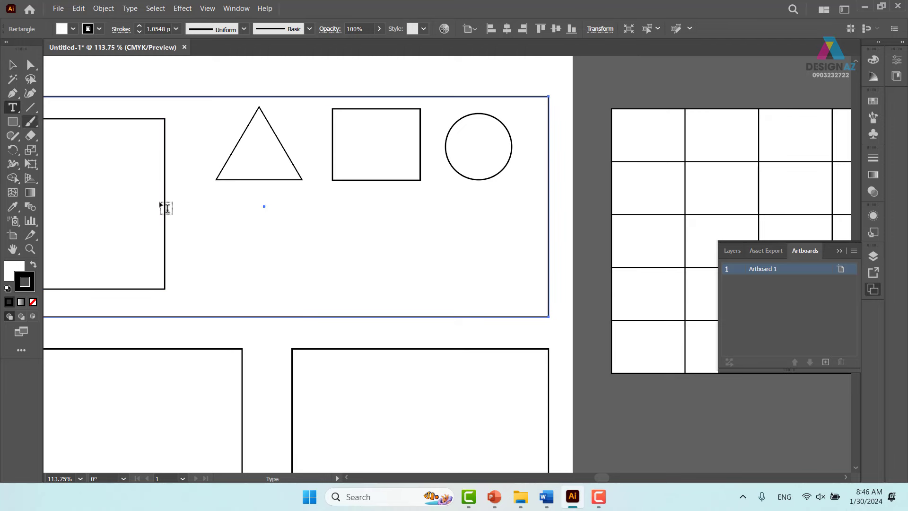
click(256, 230)
key(Escape)
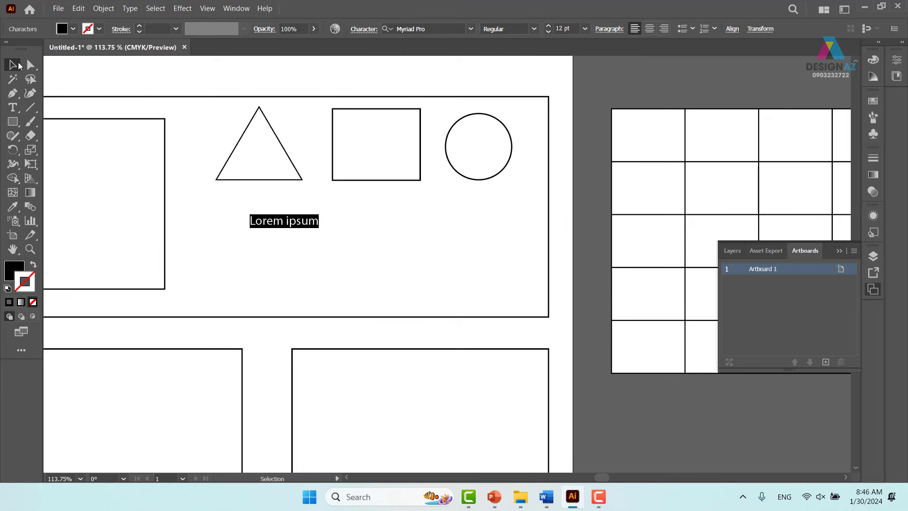
drag(319, 228, 481, 283)
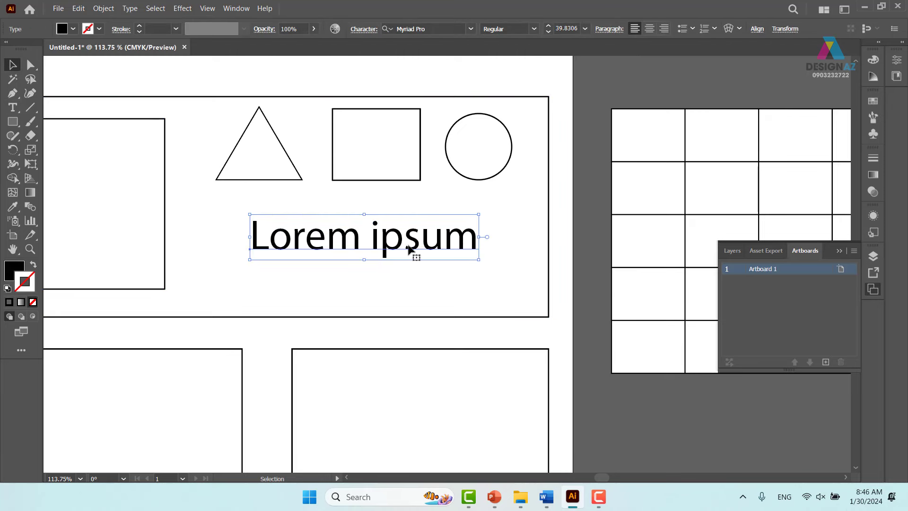
drag(406, 242, 400, 233)
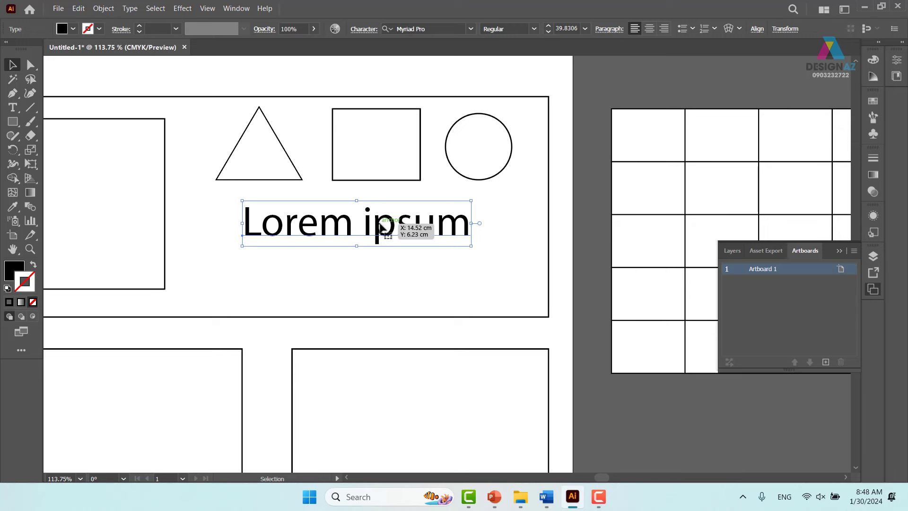
drag(399, 232, 379, 230)
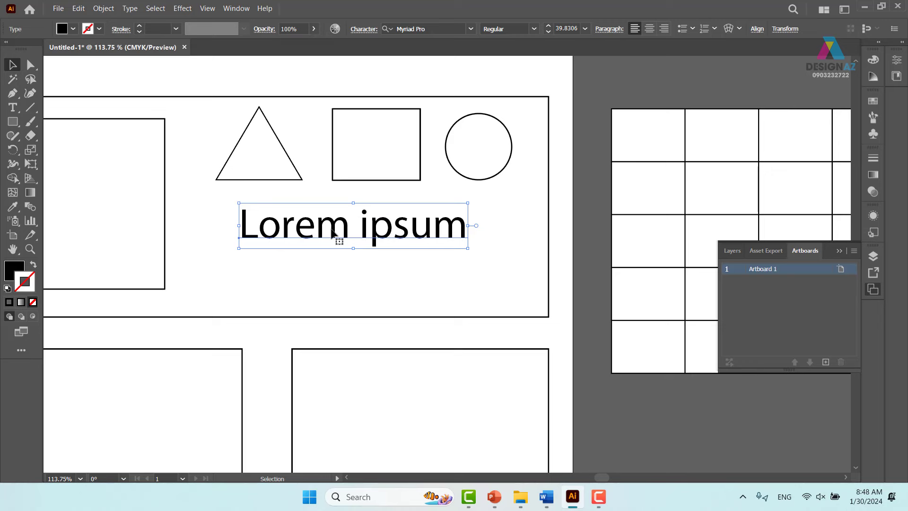
- Pan to the whole banner and inspect the frame, circle, triangle and Lorem ipsum text
click(328, 282)
key(space)
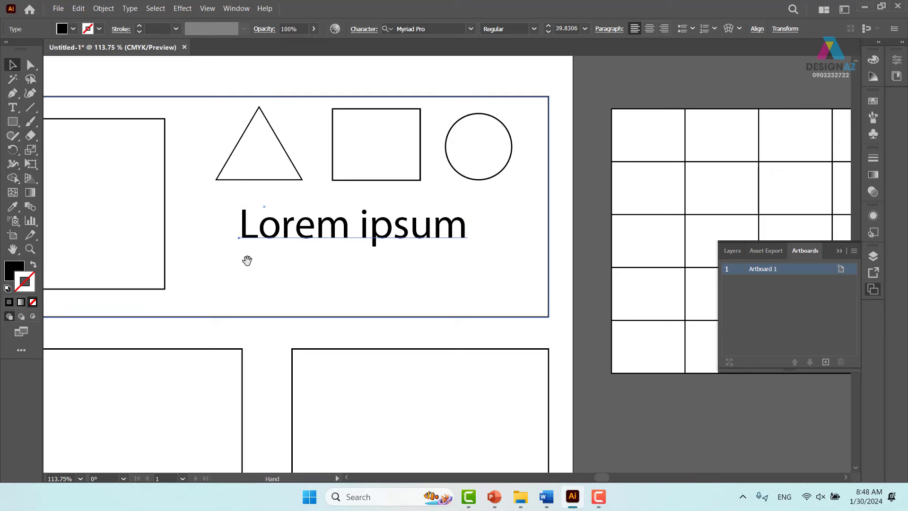
drag(247, 260, 376, 254)
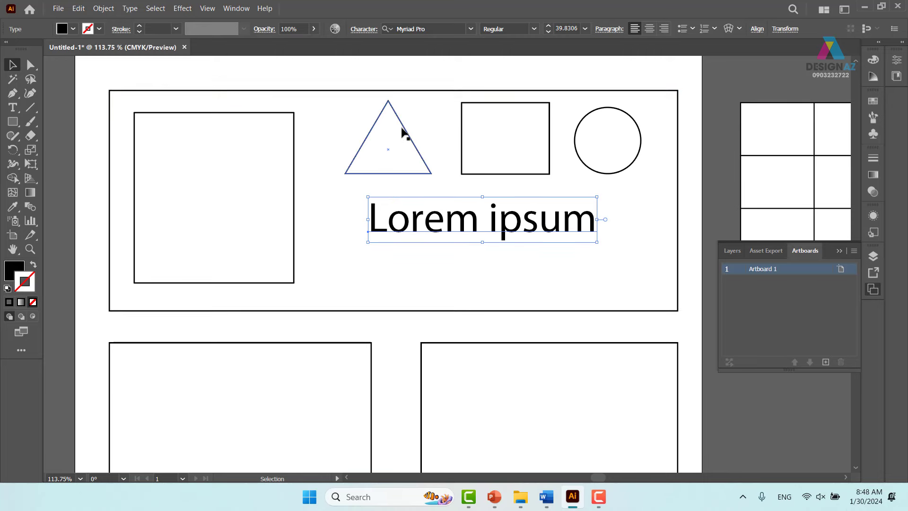
click(457, 134)
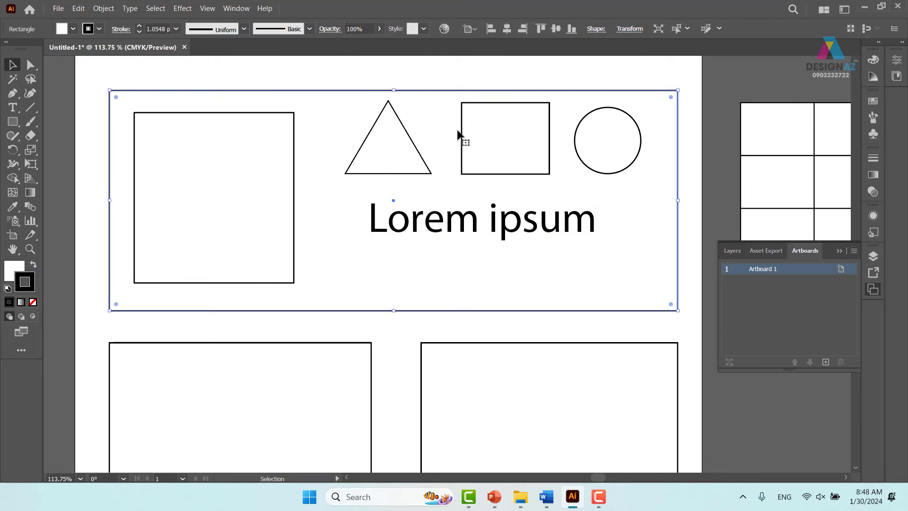
click(612, 109)
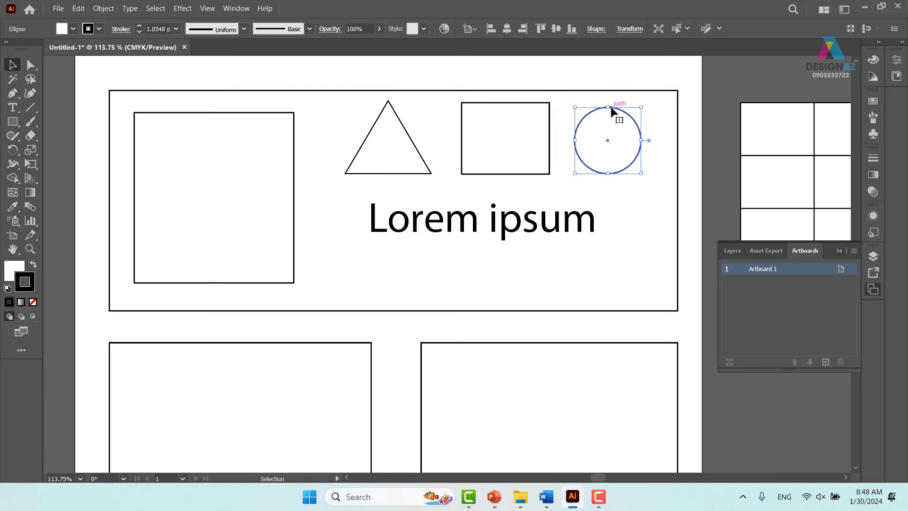
click(410, 141)
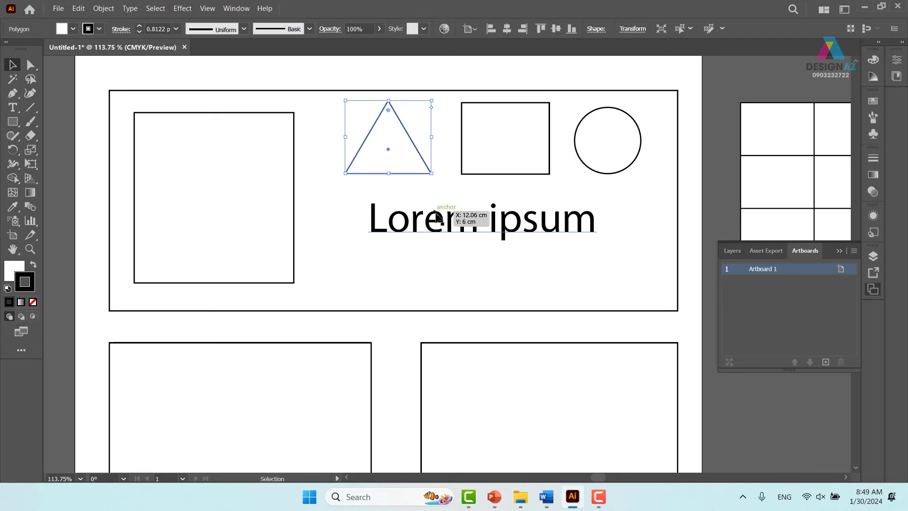
click(435, 215)
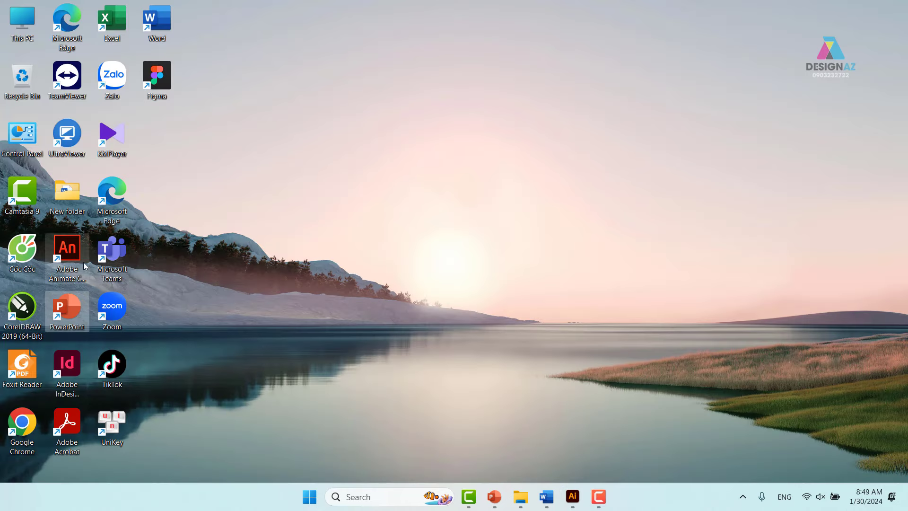
- Open Cốc Cốc and show Google Images results for 'banner trang sức'
double_click(18, 252)
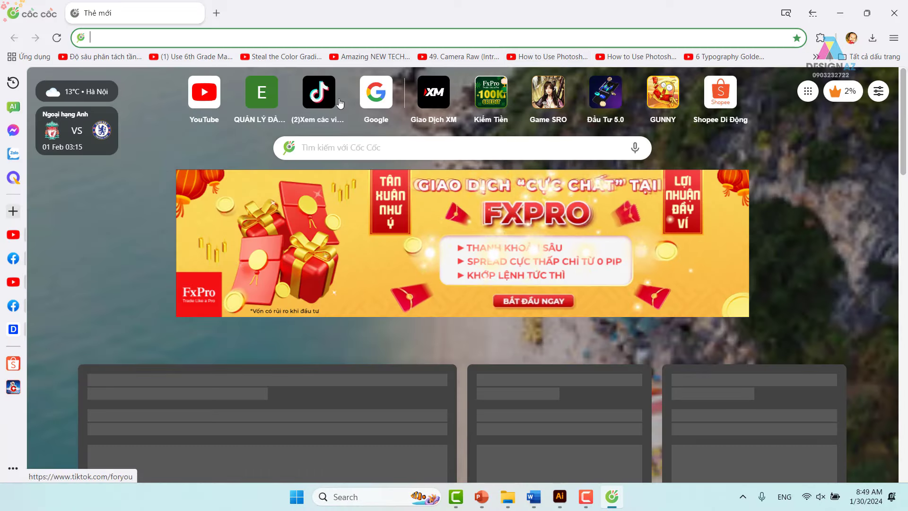
click(384, 100)
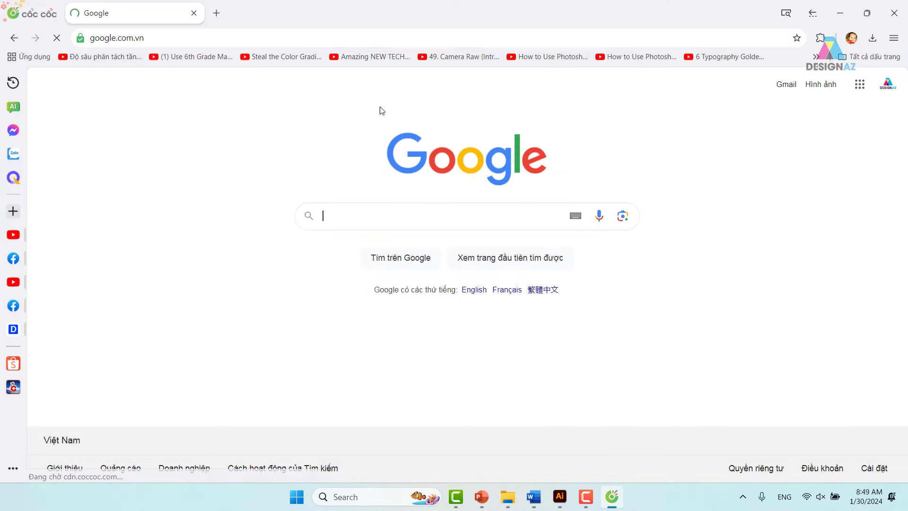
click(391, 212)
text(ba)
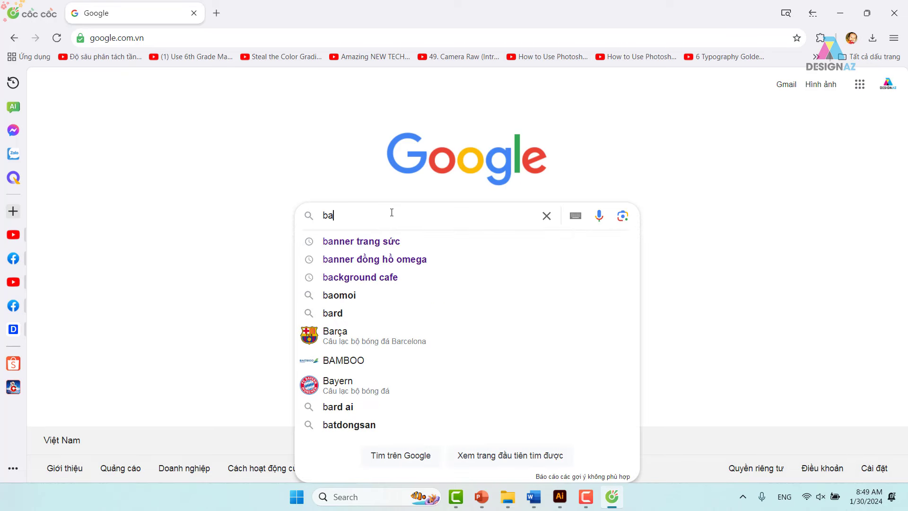
text(nner)
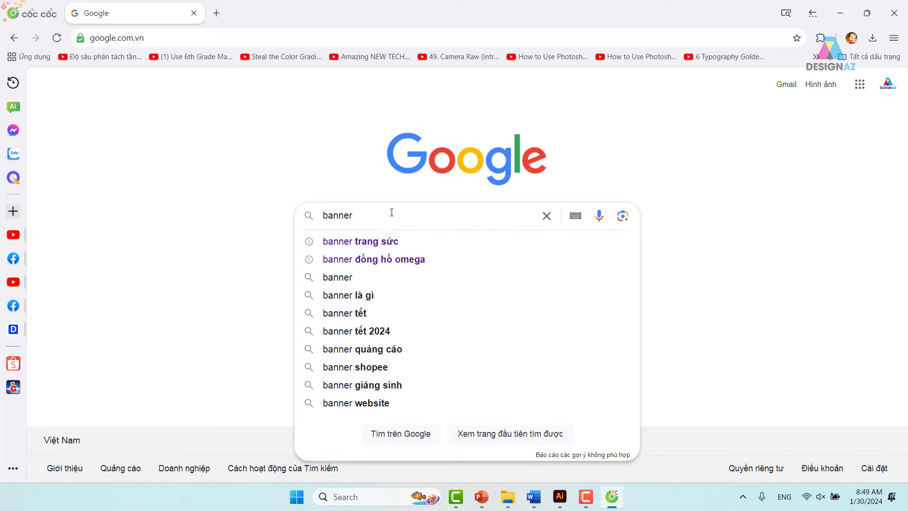
click(398, 243)
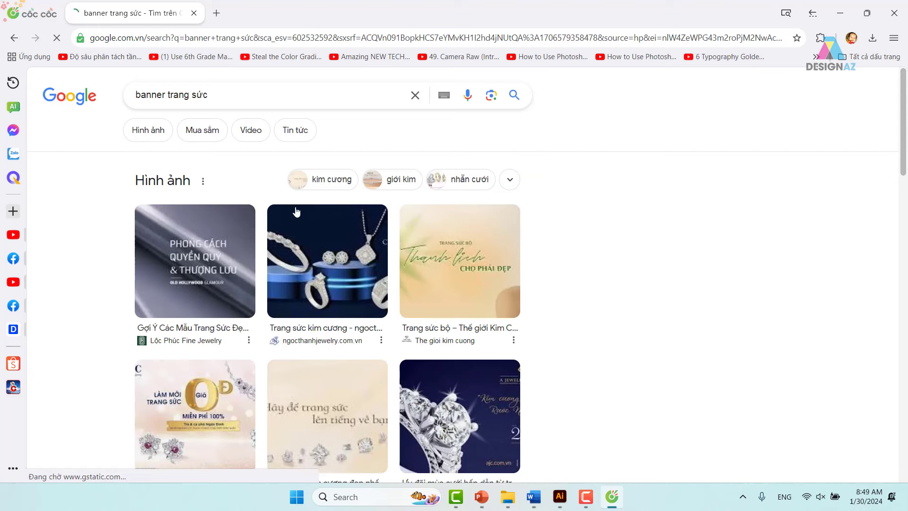
click(159, 133)
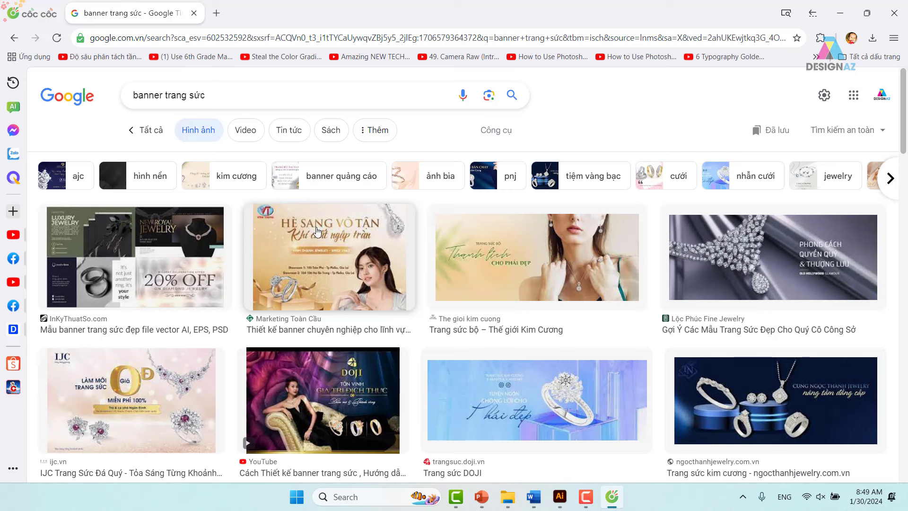
- Filter the jewelry banner results to Large size and preview the ngocthanhjewelry.com.vn diamond banner
click(491, 137)
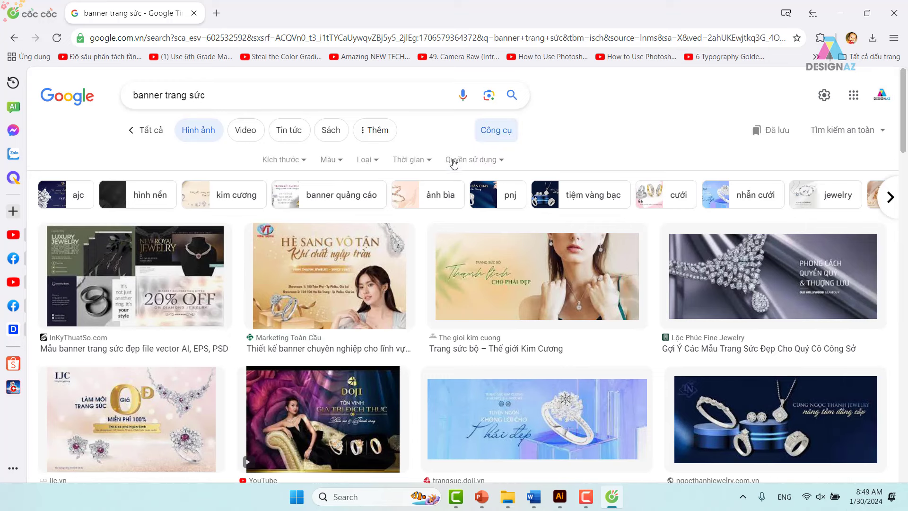
click(305, 161)
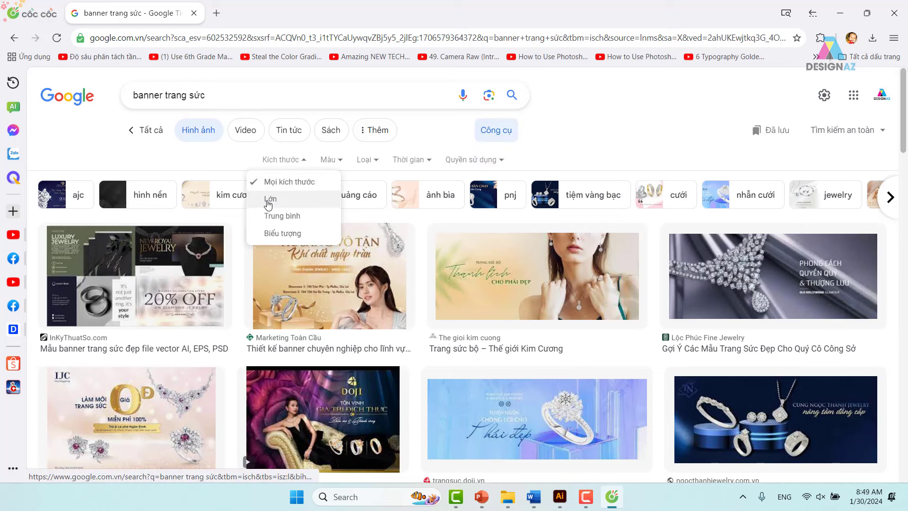
click(266, 197)
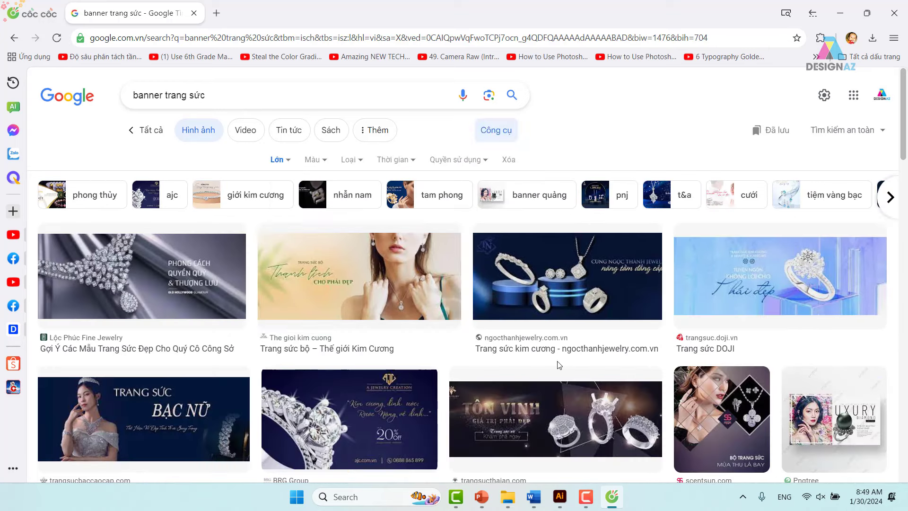
click(594, 298)
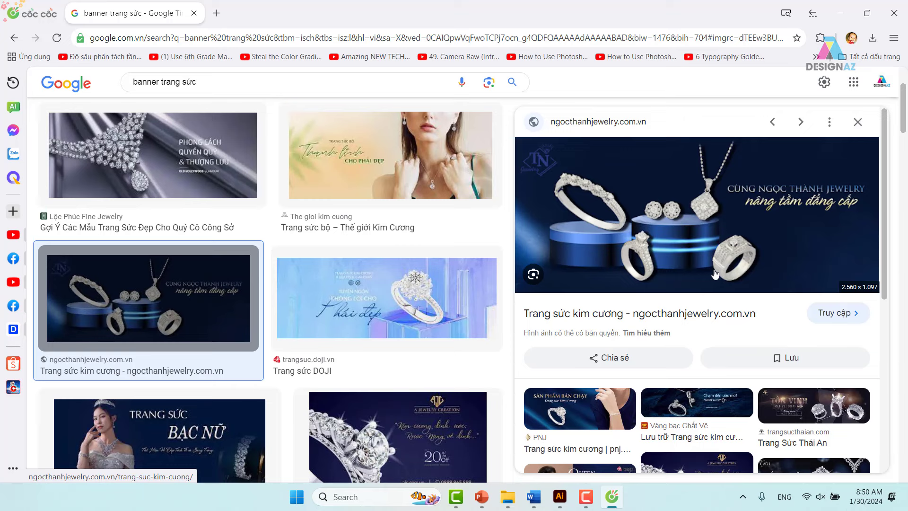
right_click(658, 164)
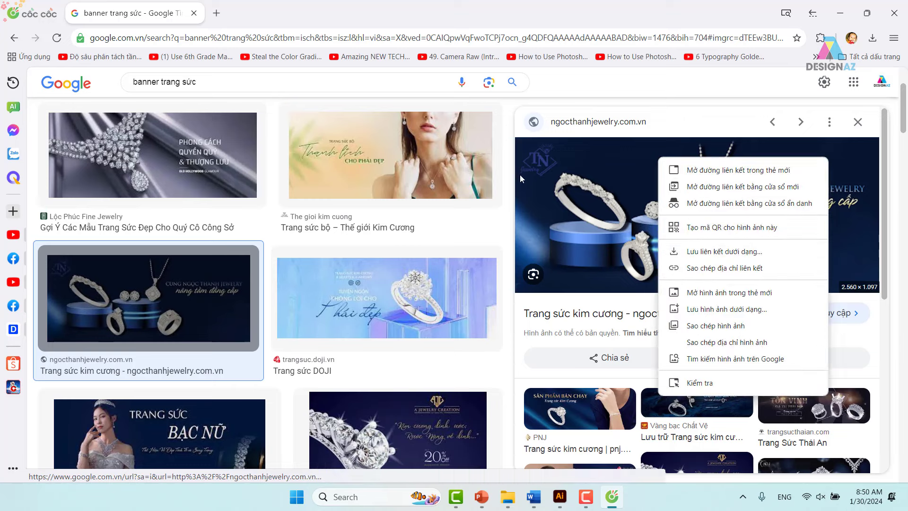
- Save the ngocthanhjewelry banner as unnamed.jpg into a new Downloads folder named bt nctt
click(707, 309)
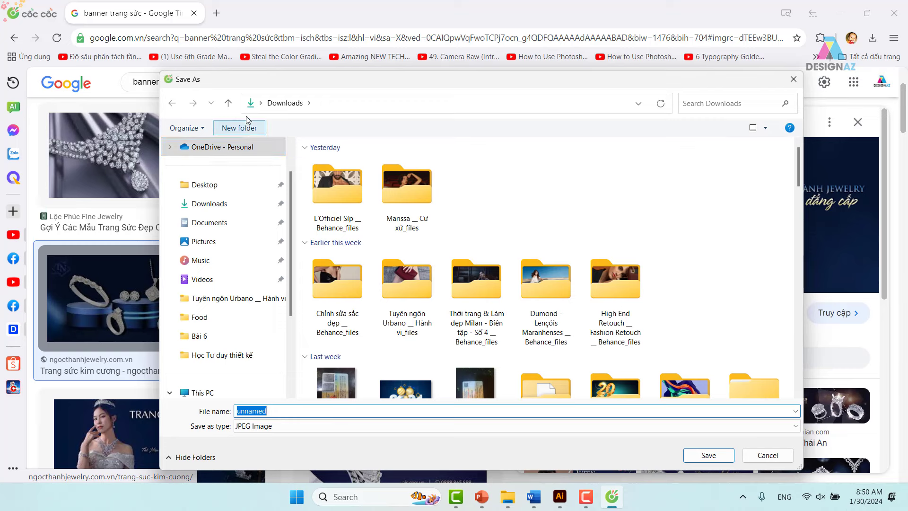
click(245, 131)
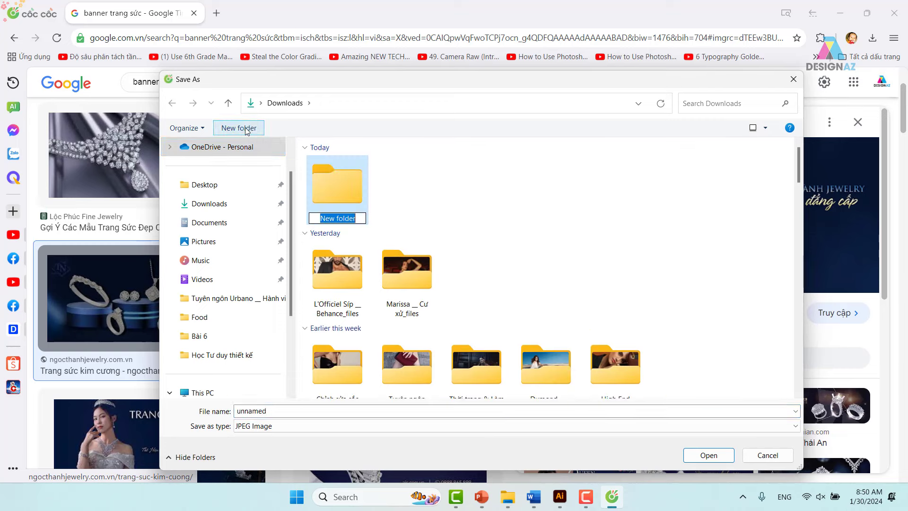
key(BackSpace)
text(bt)
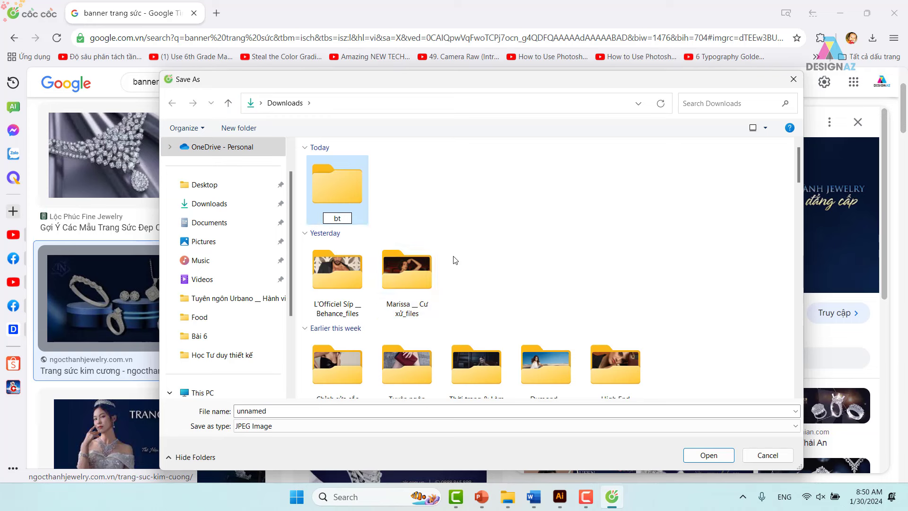
text( nc)
text(tt)
key(Return)
key(Return)
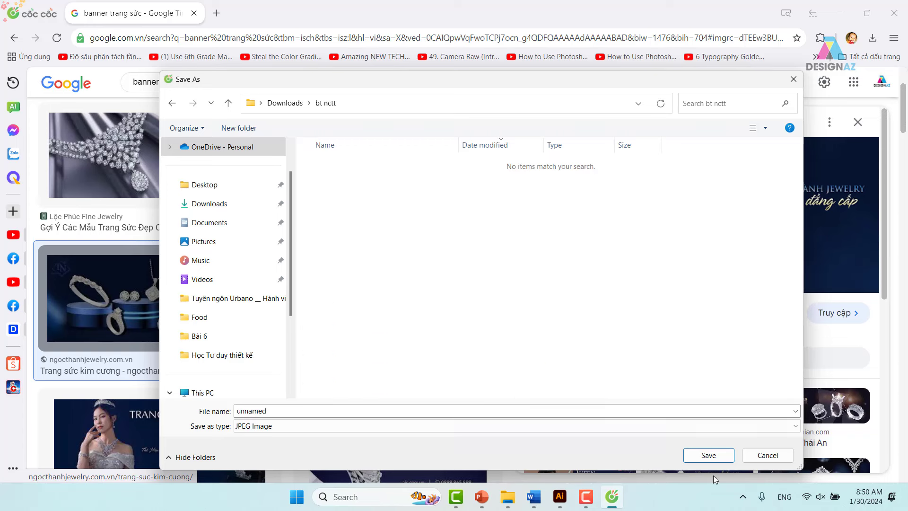
click(715, 457)
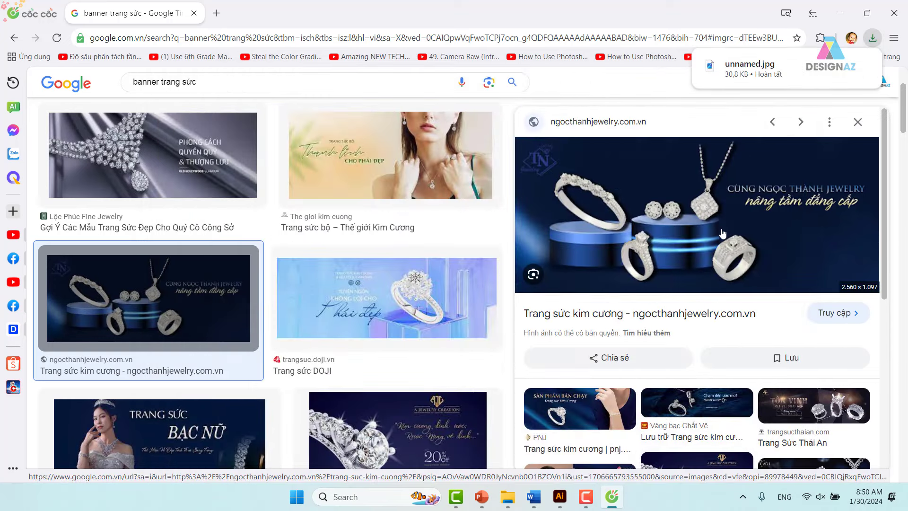
double_click(161, 81)
- Search Google Images for 'sản phẩm trang sức' limited to Large images
text(sa)
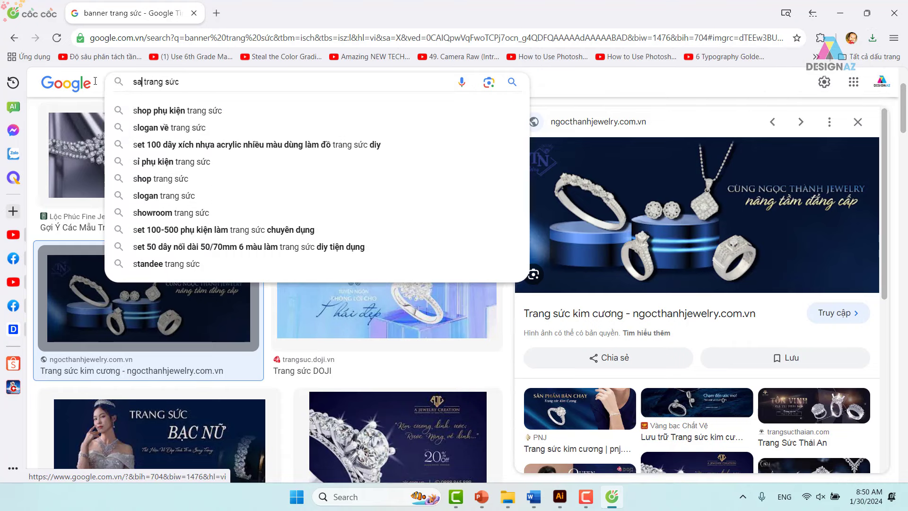
text(nr p)
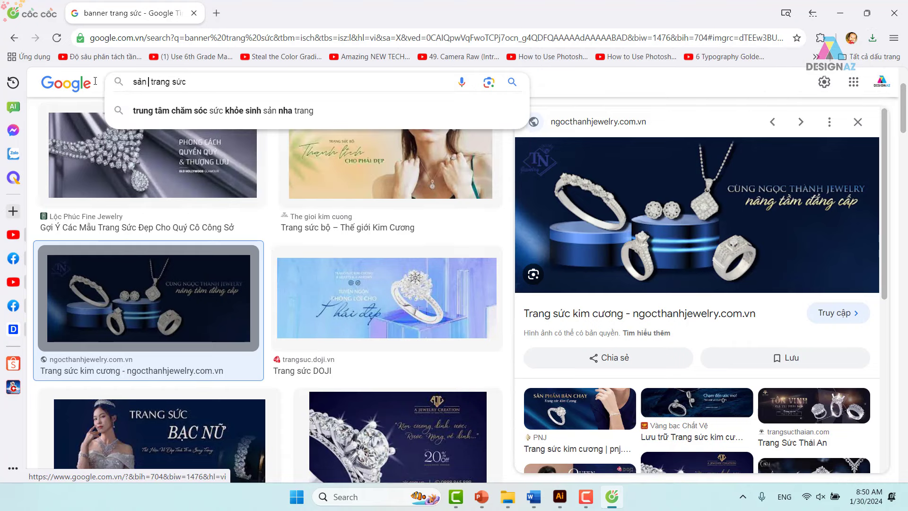
text(hẩm)
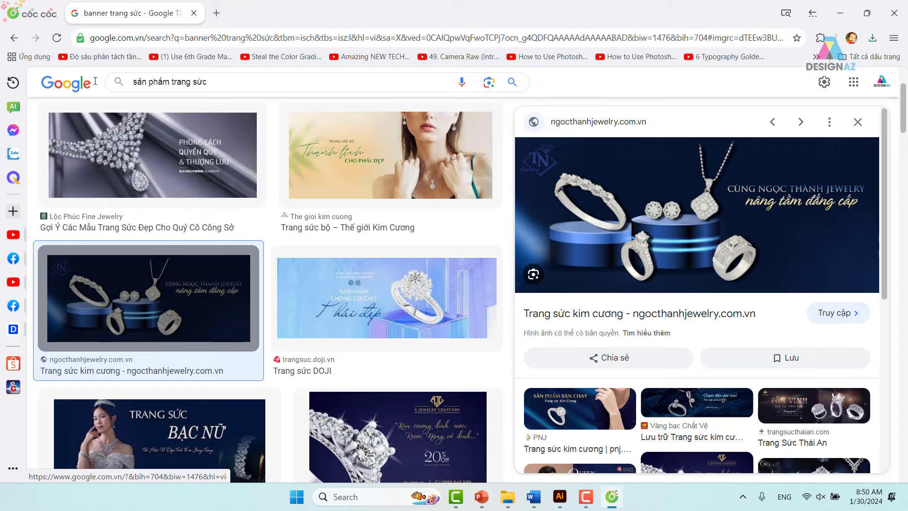
key(Return)
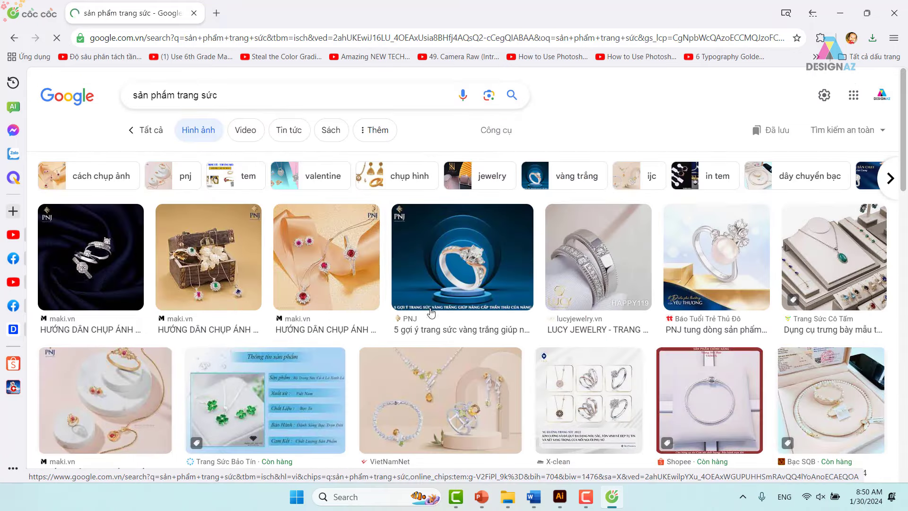
click(507, 133)
click(307, 163)
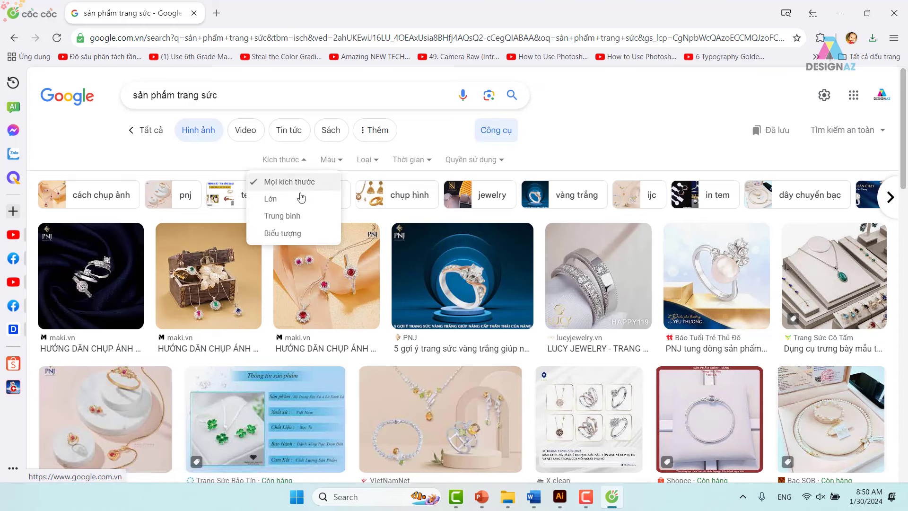
click(298, 198)
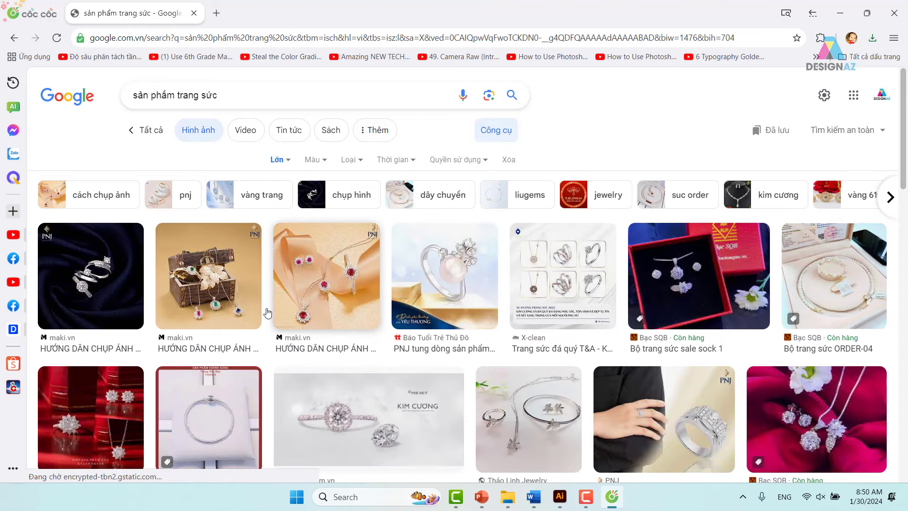
- Save the first maki.vn PNJ ring photo as chupanhsanpham-pnj-5.jpg in bt nctt
click(112, 287)
right_click(722, 231)
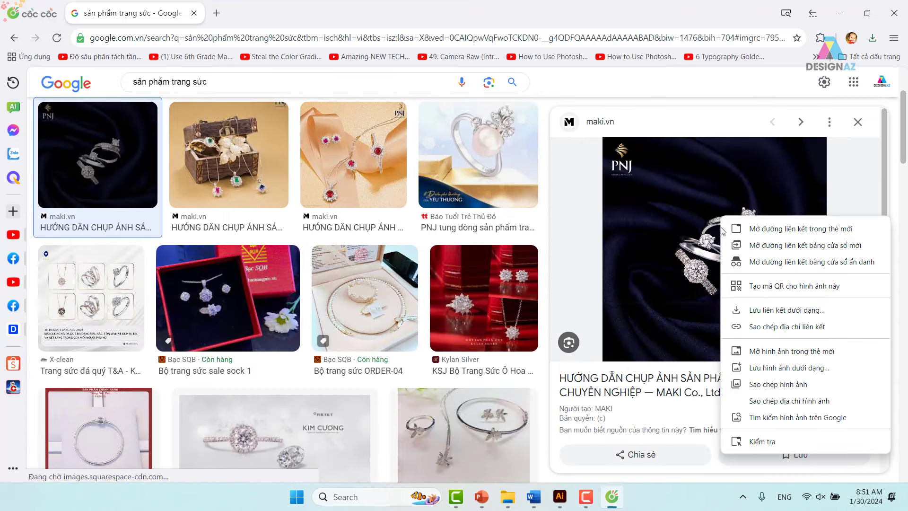
click(756, 368)
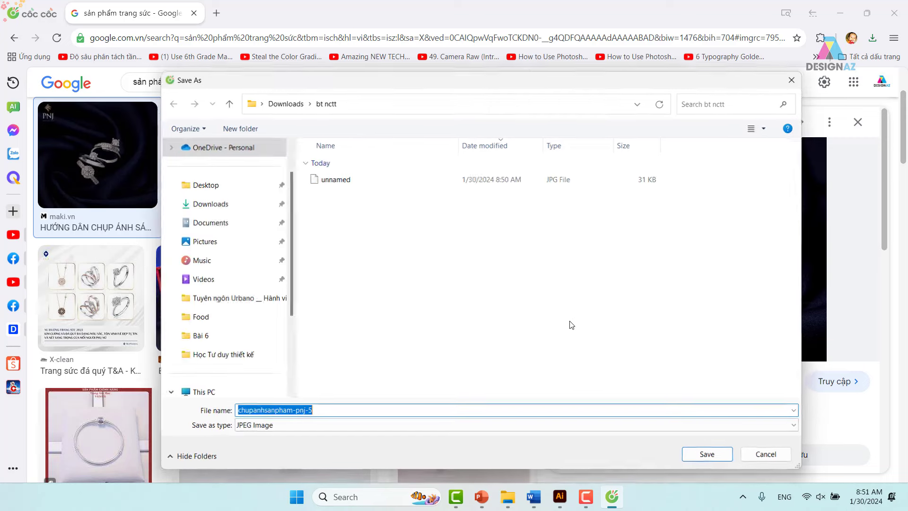
key(Return)
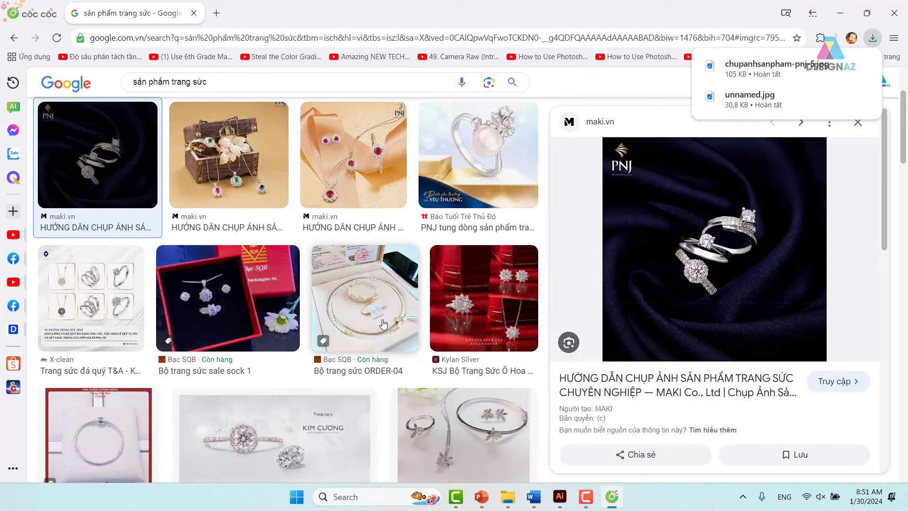
scroll(383, 324, down, 4)
scroll(473, 355, down, 1)
- Download the phuquy.com.vn KIM CƯƠNG ring image as ms_banner_img1.webp
click(492, 368)
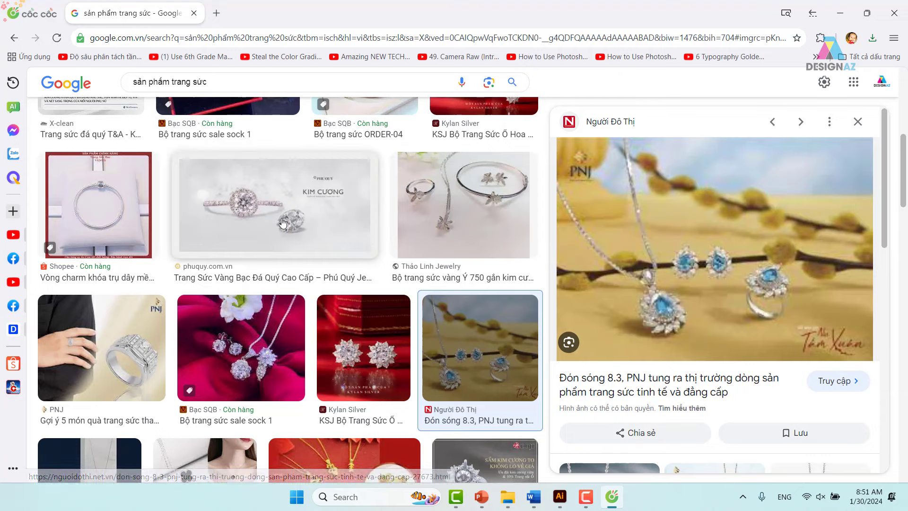
click(275, 205)
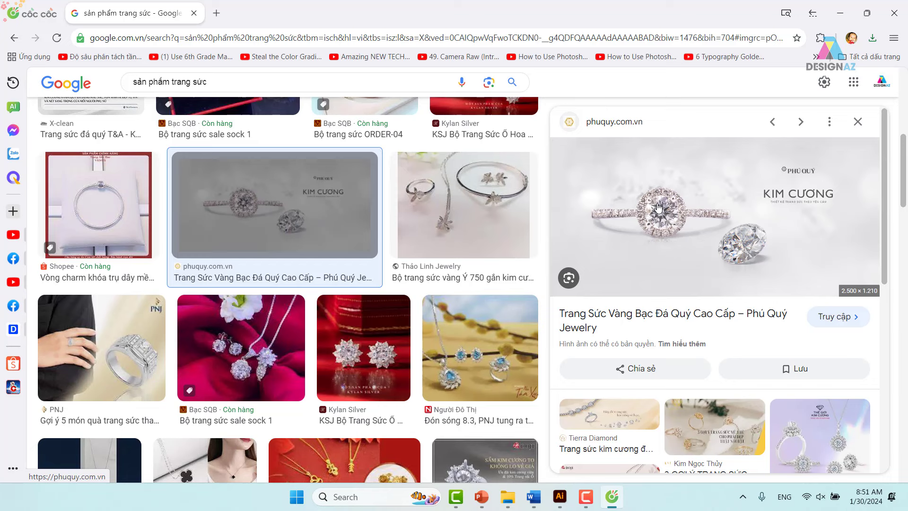
right_click(712, 186)
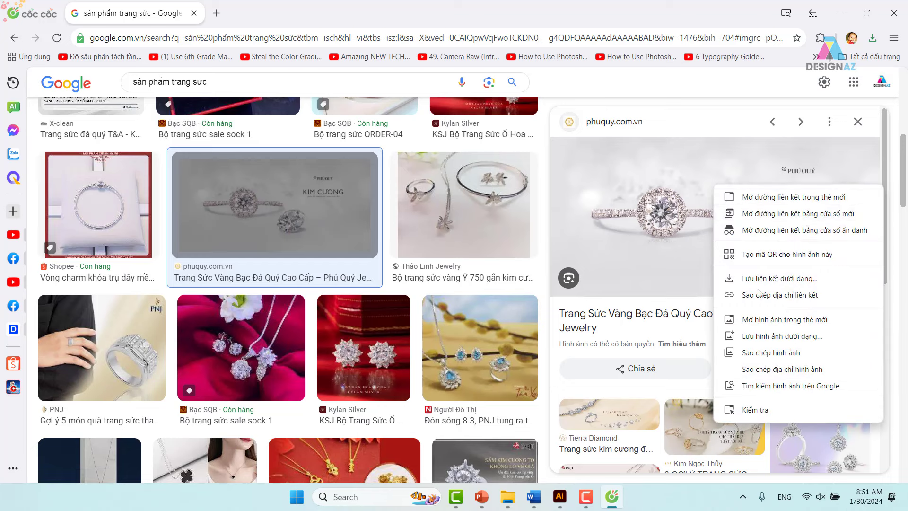
click(781, 336)
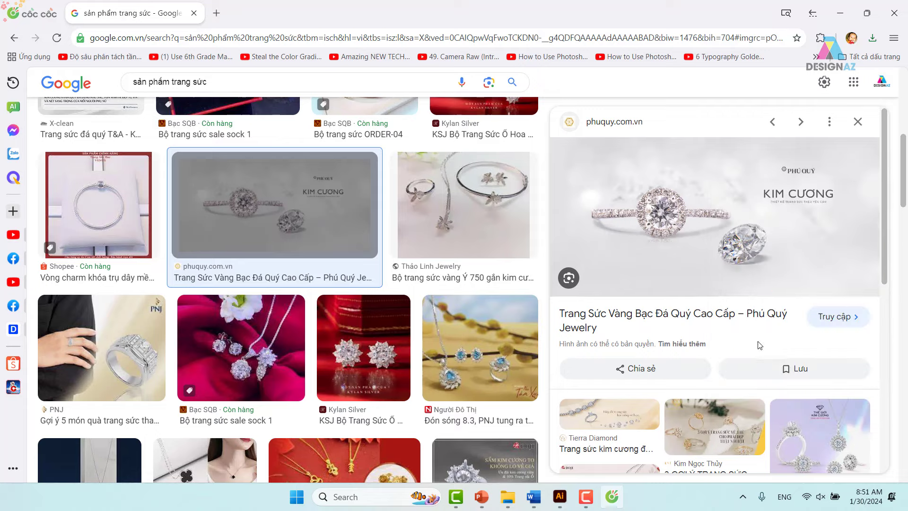
click(709, 456)
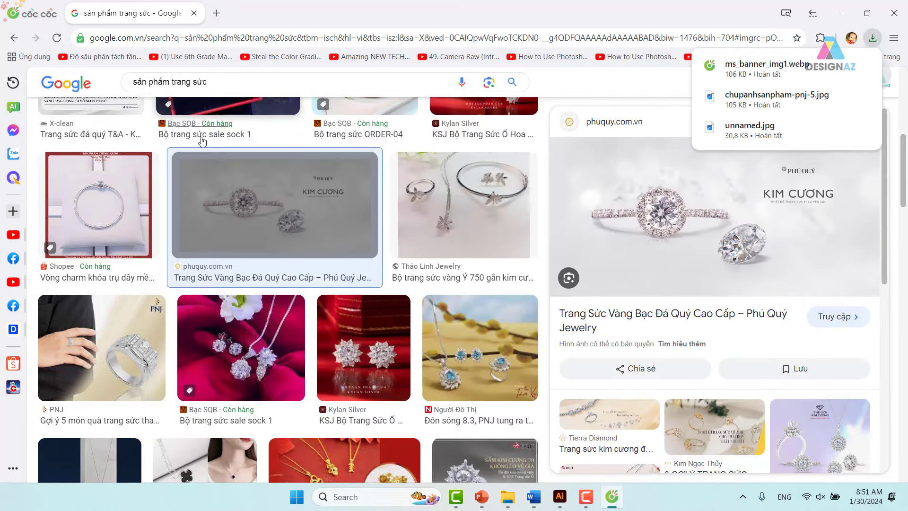
- Search for 'background trang sức' images limited to Large size
drag(168, 81, 106, 79)
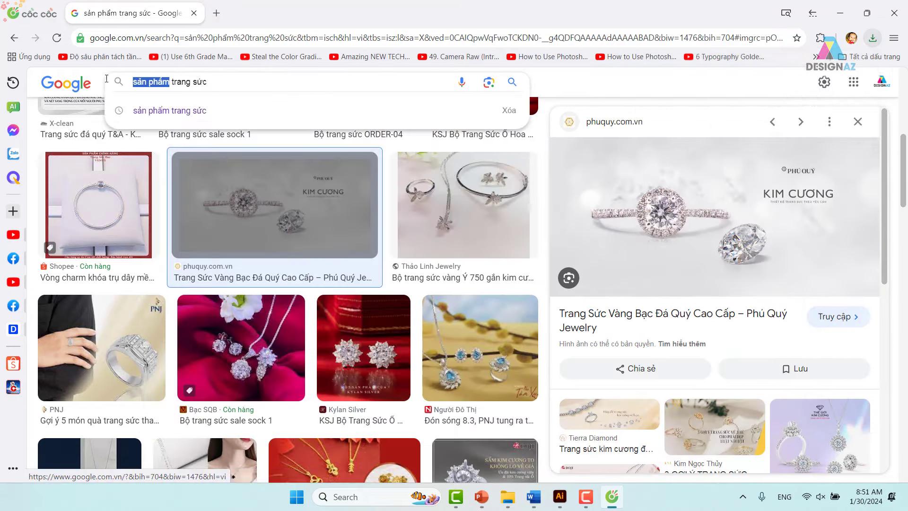
key(BackSpace)
text(bac)
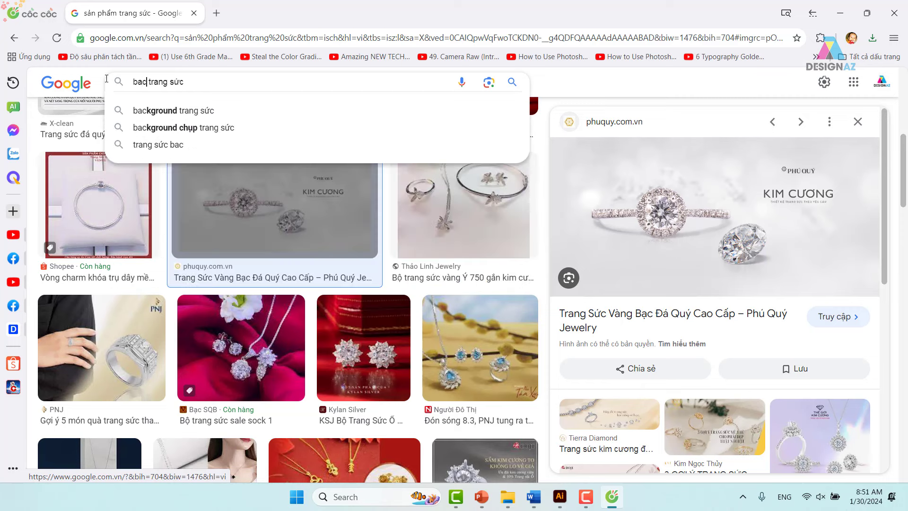
text(kgro)
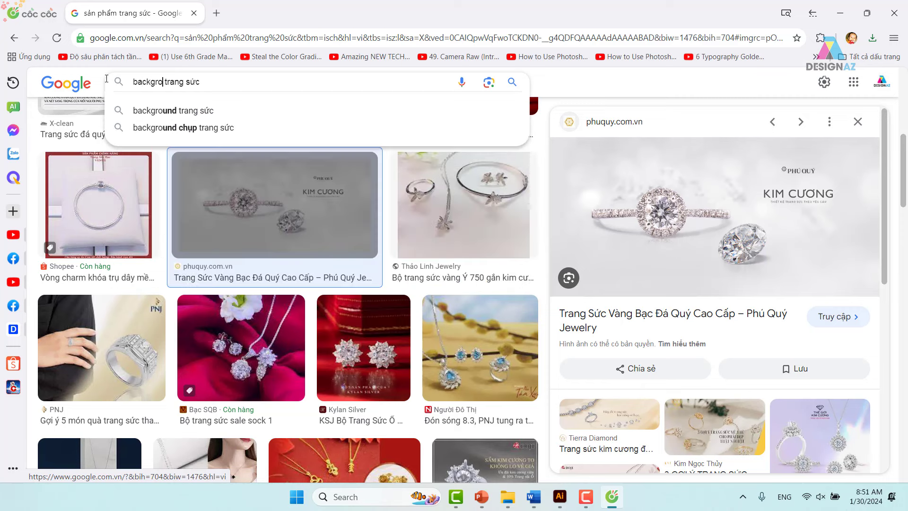
text(und)
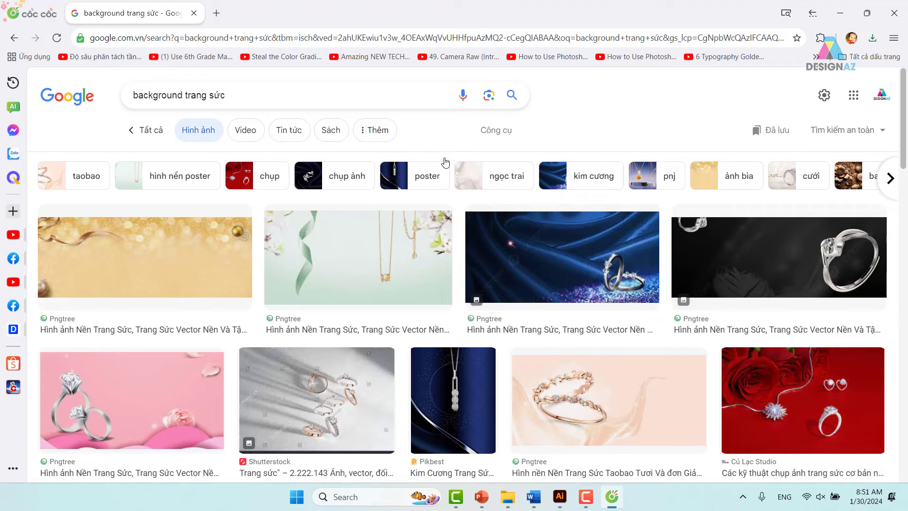
click(502, 132)
click(308, 161)
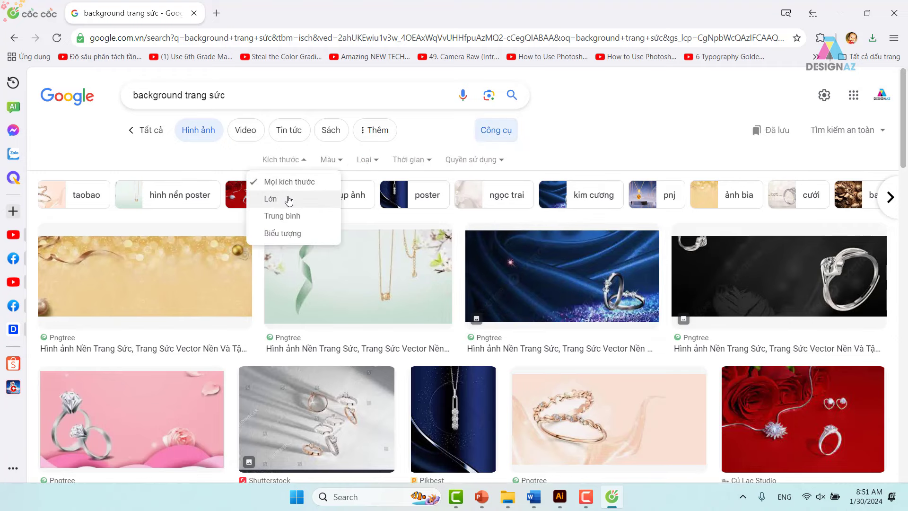
click(290, 199)
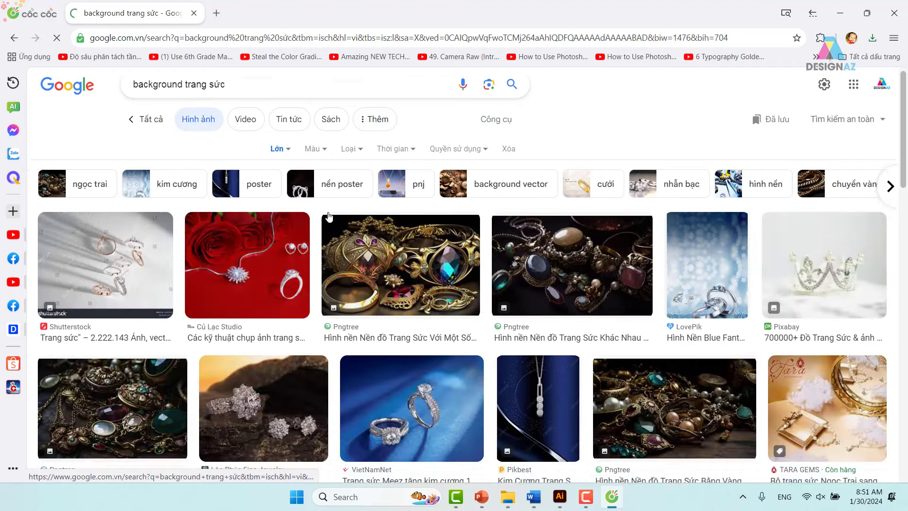
- Scroll through the large 'background trang sức' image results
scroll(307, 212, down, 6)
scroll(322, 218, down, 1)
scroll(333, 225, down, 3)
scroll(332, 225, down, 3)
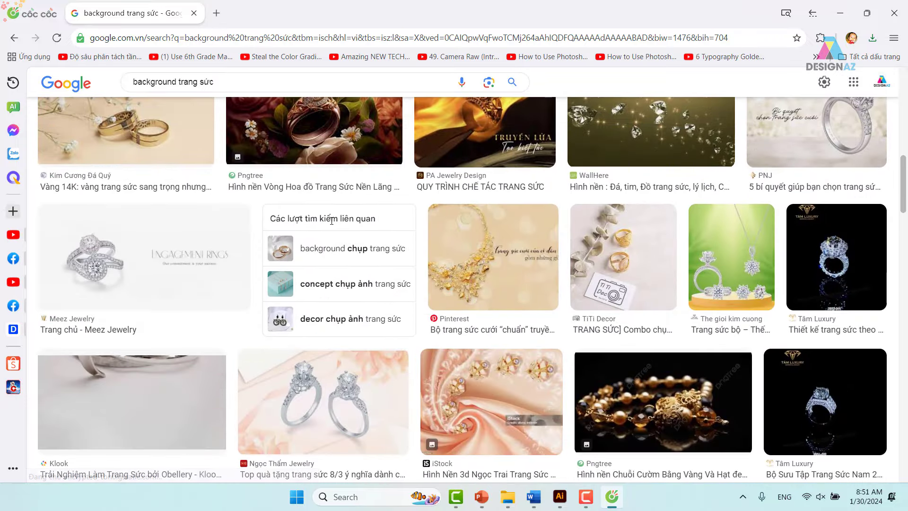
scroll(332, 220, up, 5)
scroll(332, 225, down, 4)
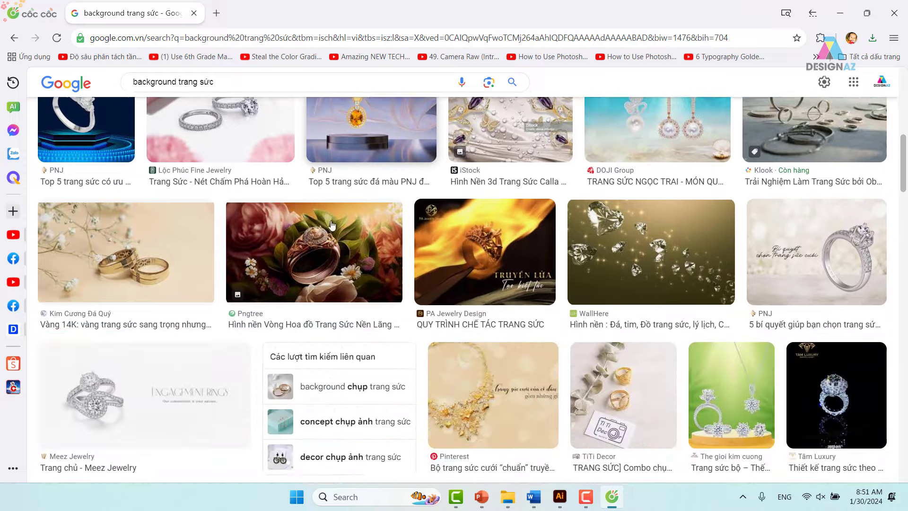
scroll(332, 225, down, 1)
scroll(332, 225, down, 1)
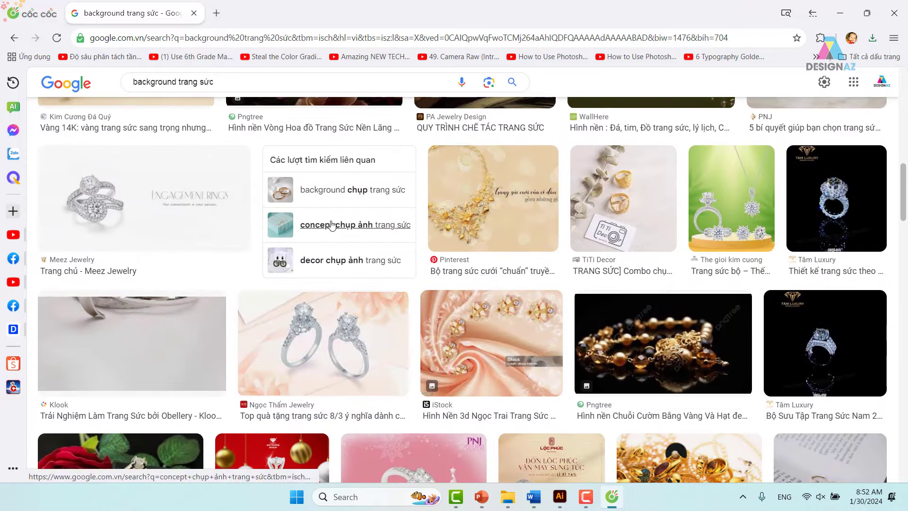
scroll(333, 225, up, 1)
scroll(165, 247, up, 2)
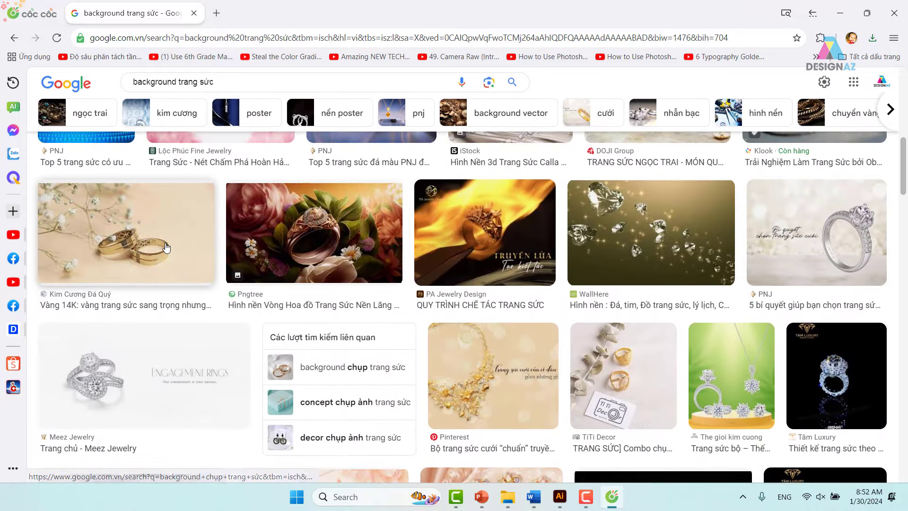
scroll(165, 247, up, 5)
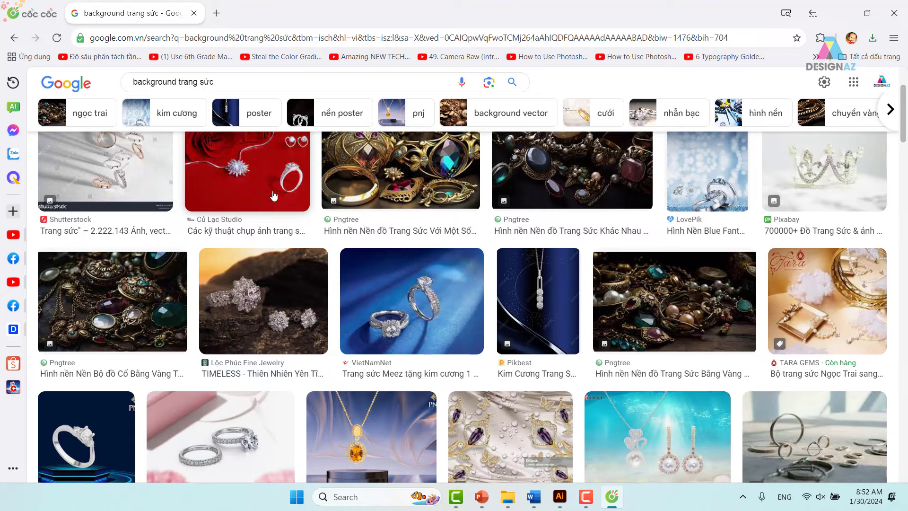
scroll(402, 251, down, 5)
scroll(449, 269, down, 6)
scroll(482, 284, down, 5)
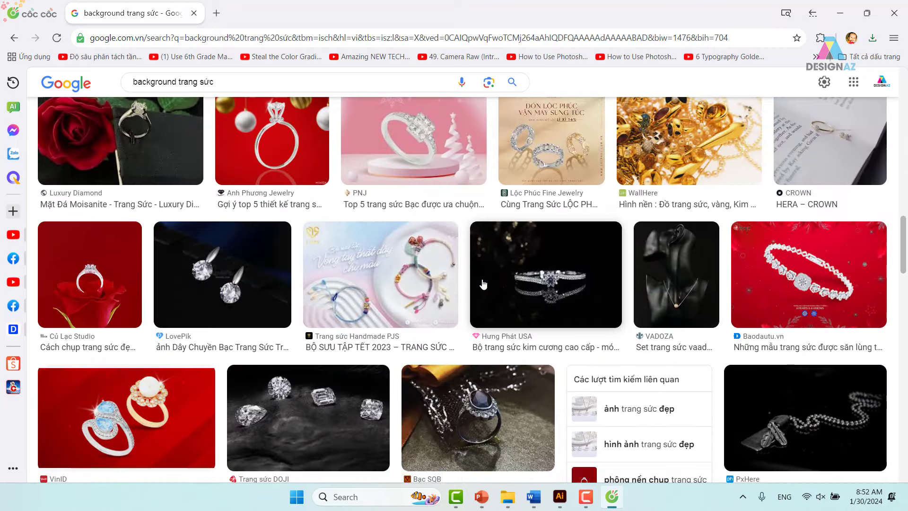
scroll(482, 285, down, 5)
scroll(482, 284, down, 5)
scroll(483, 285, down, 5)
scroll(483, 285, down, 5)
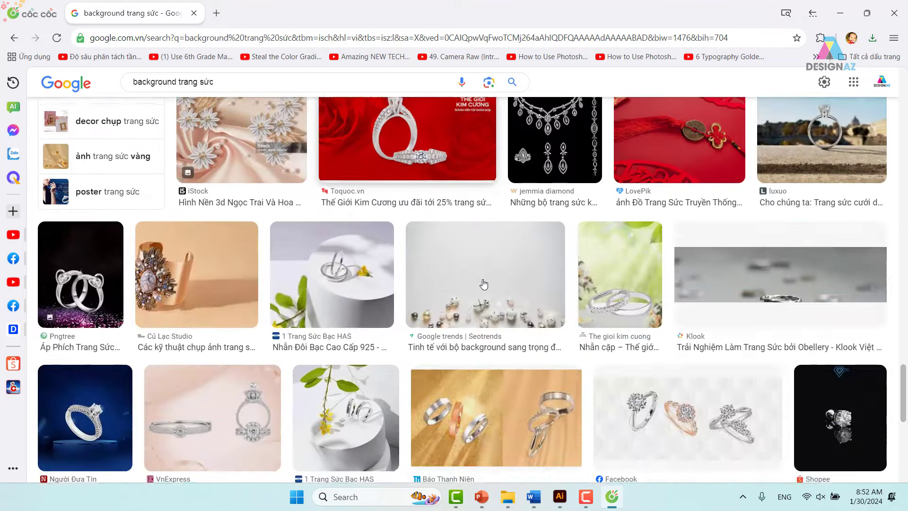
scroll(483, 285, down, 5)
scroll(484, 284, down, 5)
scroll(483, 284, down, 5)
scroll(483, 284, down, 5)
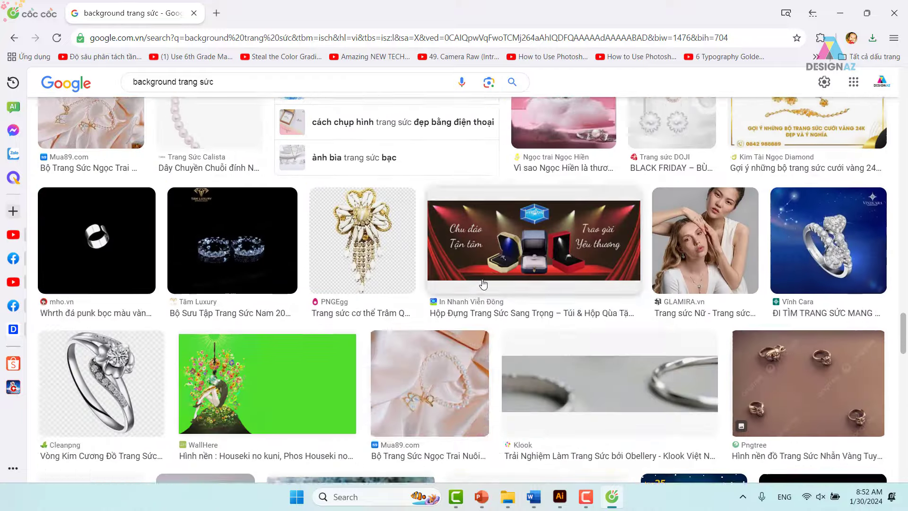
scroll(484, 285, down, 4)
scroll(483, 284, down, 2)
scroll(484, 284, down, 2)
scroll(483, 284, down, 2)
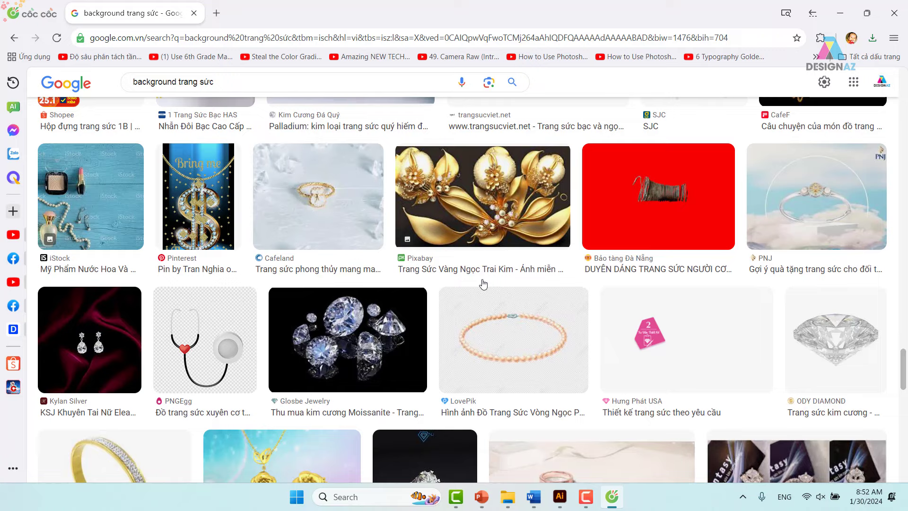
scroll(483, 282, down, 7)
scroll(473, 279, down, 5)
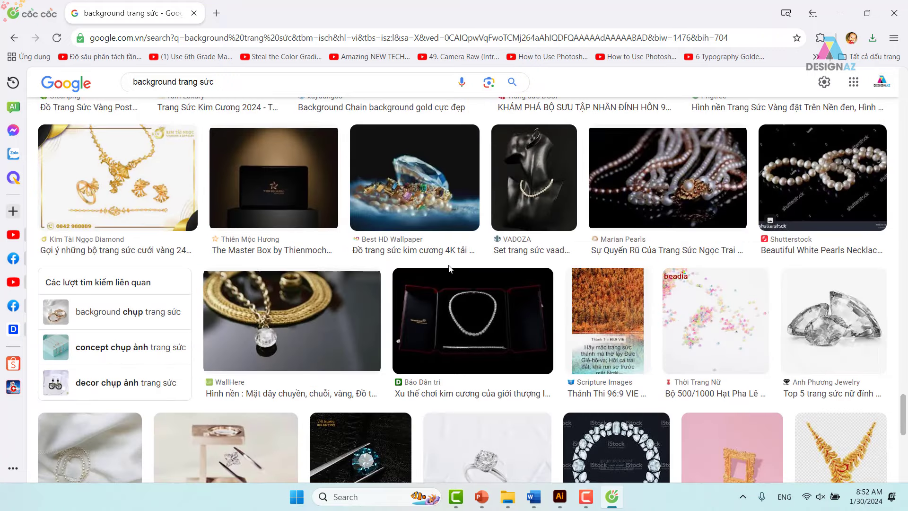
click(217, 14)
- Upload the unnamed banner image from bt nctt to Google Lens search by image
click(382, 100)
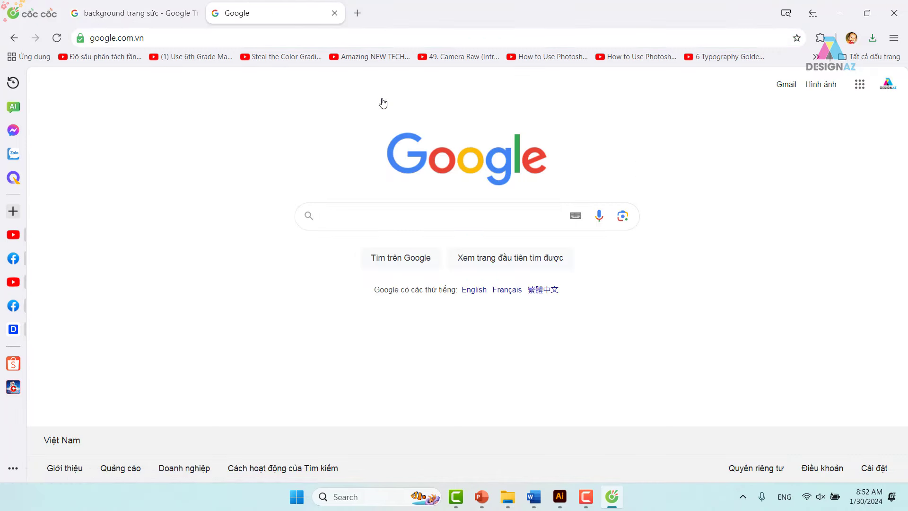
click(622, 215)
click(545, 297)
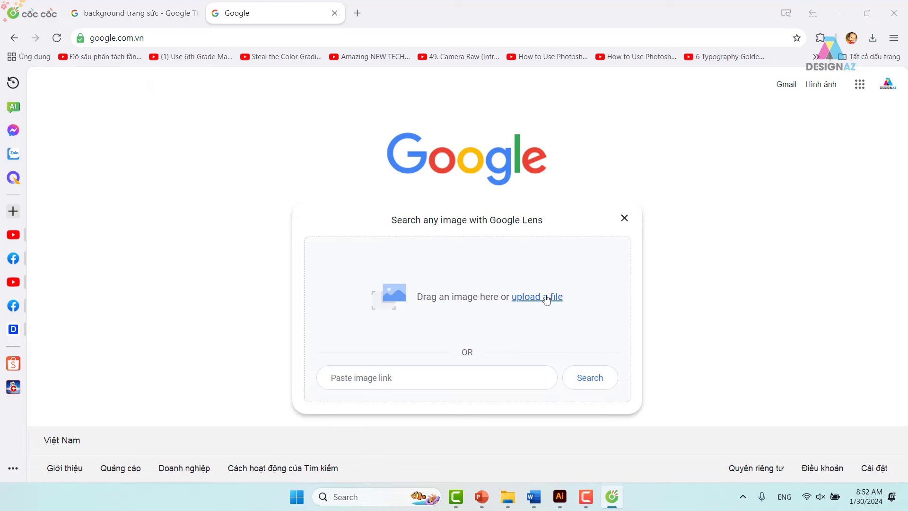
double_click(310, 201)
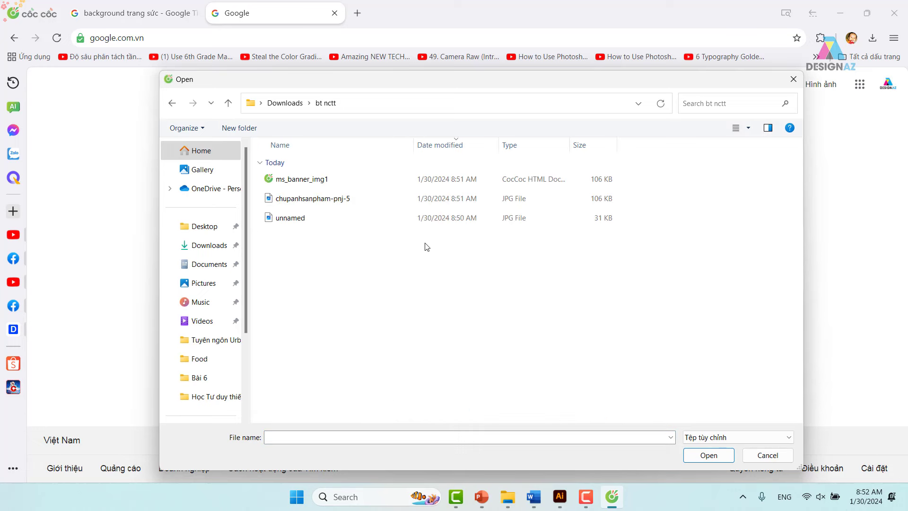
click(748, 128)
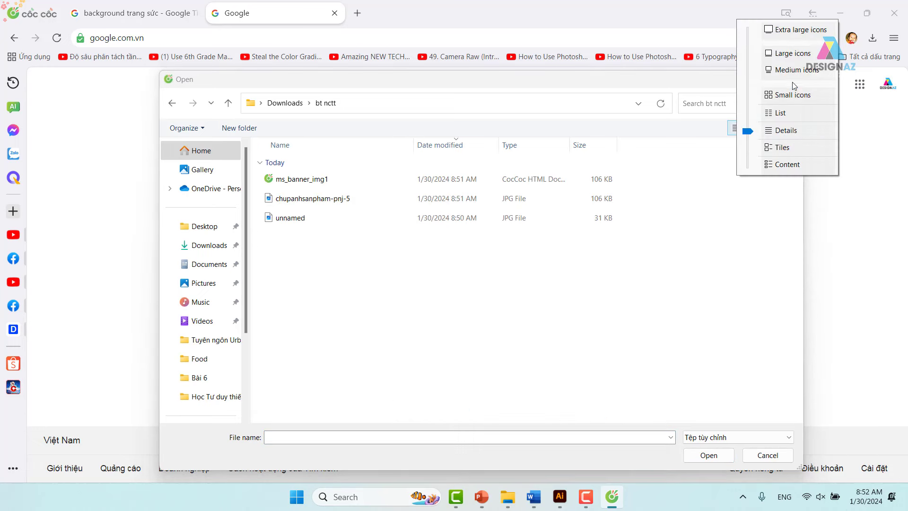
click(797, 54)
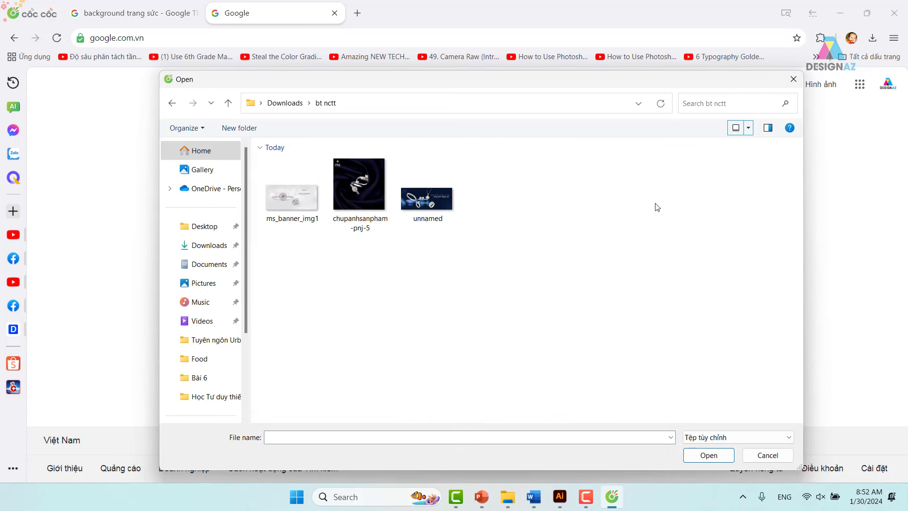
click(428, 199)
click(707, 455)
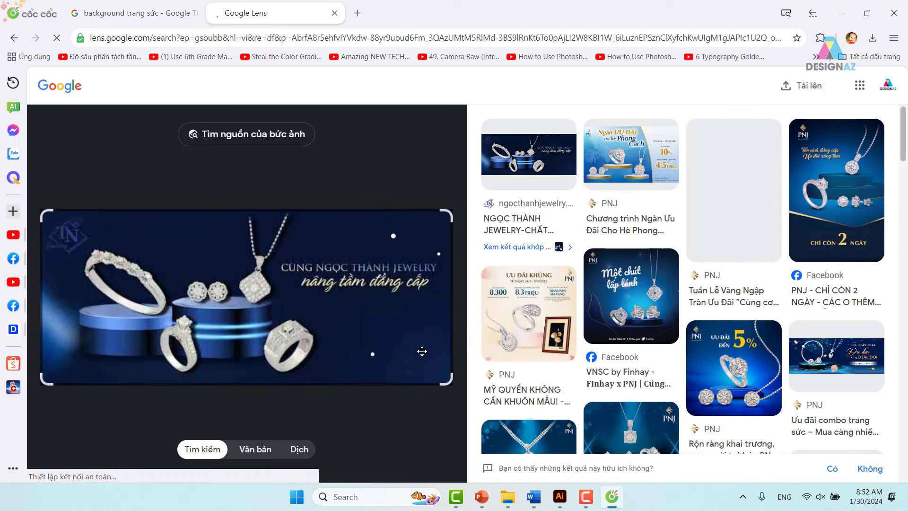
- Translate the banner, copy 'CÙNG NGỌC THANH JEWELRY / nâng tầm đẳng cấp', and show the desktop
click(304, 452)
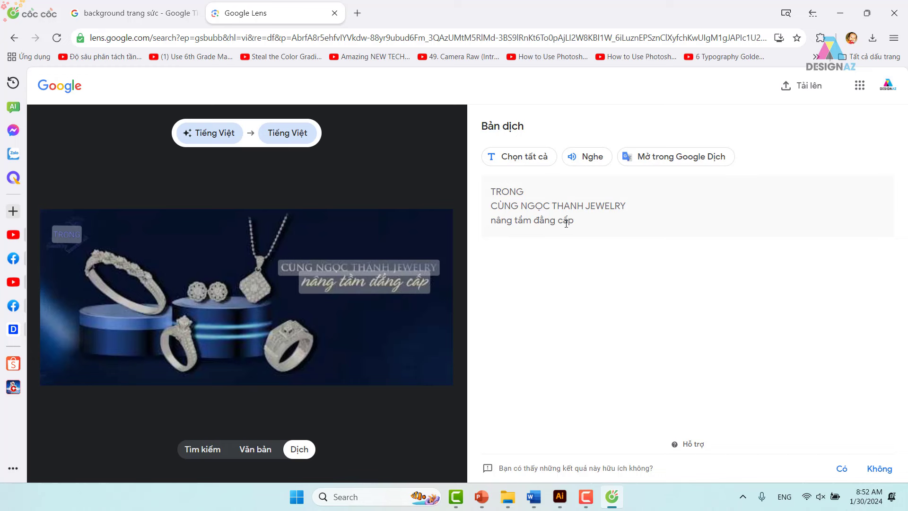
drag(570, 221, 478, 209)
key(ctrl+c)
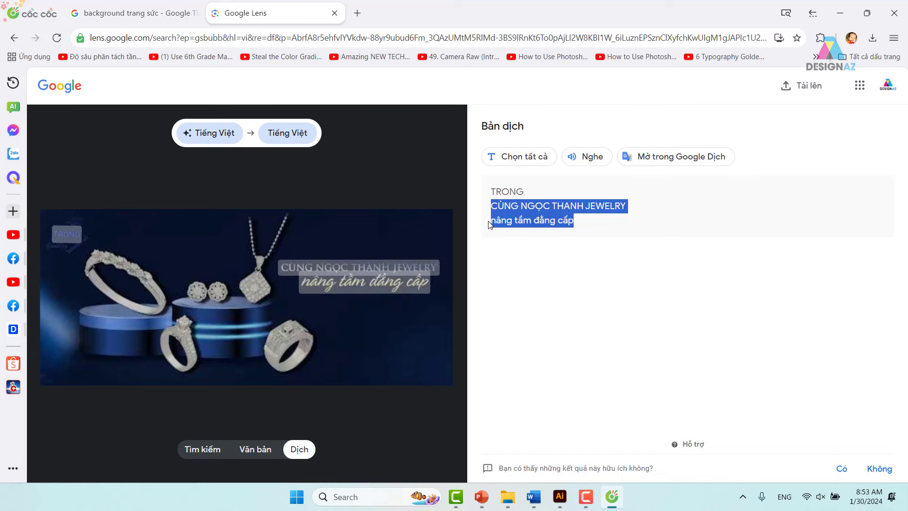
key(super+d)
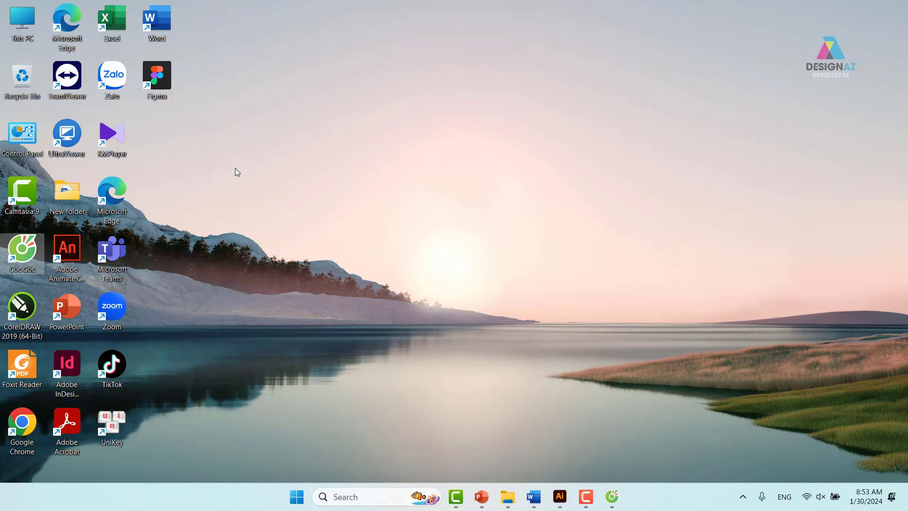
- Launch Word from the desktop icon and open a maximized blank document
double_click(172, 22)
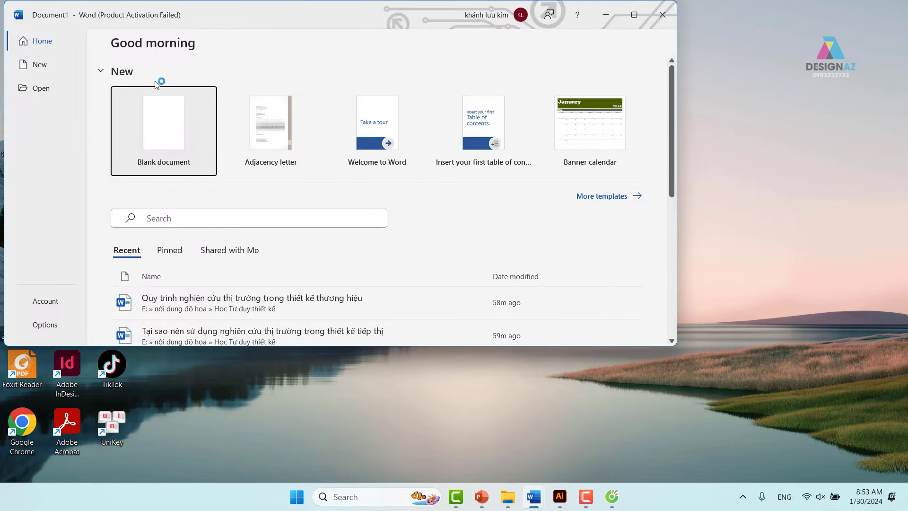
click(182, 130)
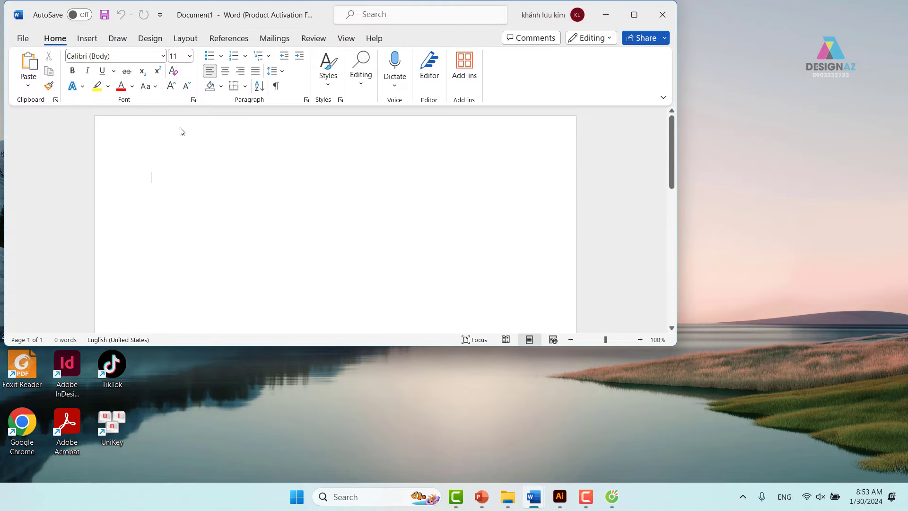
click(634, 14)
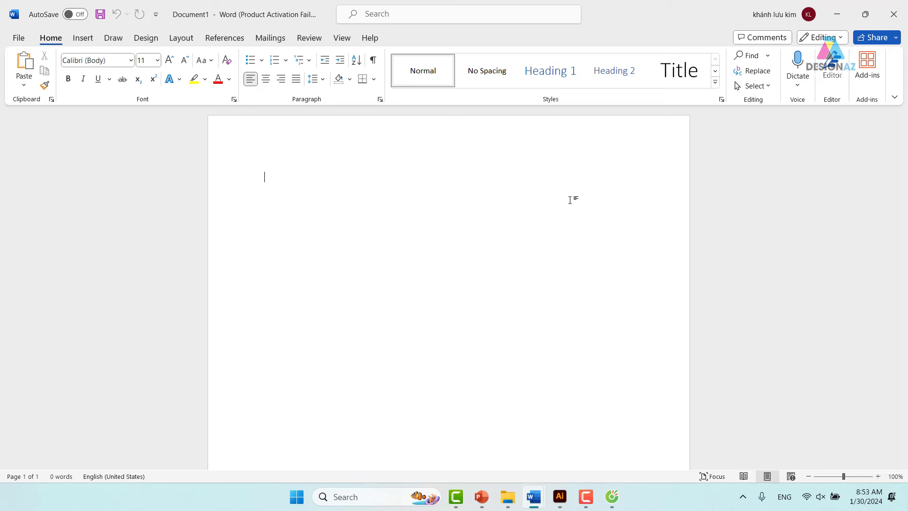
- Paste the slogan 'CÙNG NGỌC THANH JEWELRY / nâng tầm đẳng cấp' into Document1
key(ctrl+v)
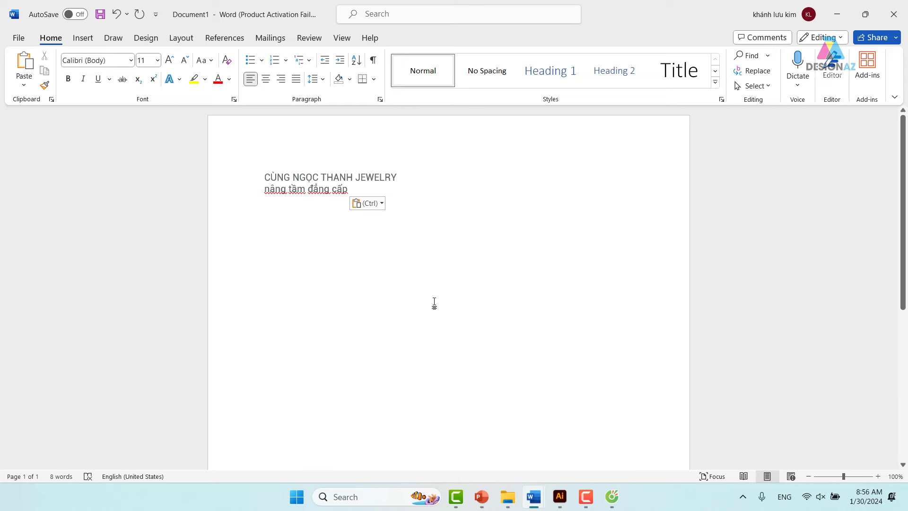
- Save the document as 'CÙNG NGỌC THANH JEWELRY' in Downloads > bt nctt, then return to Cốc Cốc
click(19, 38)
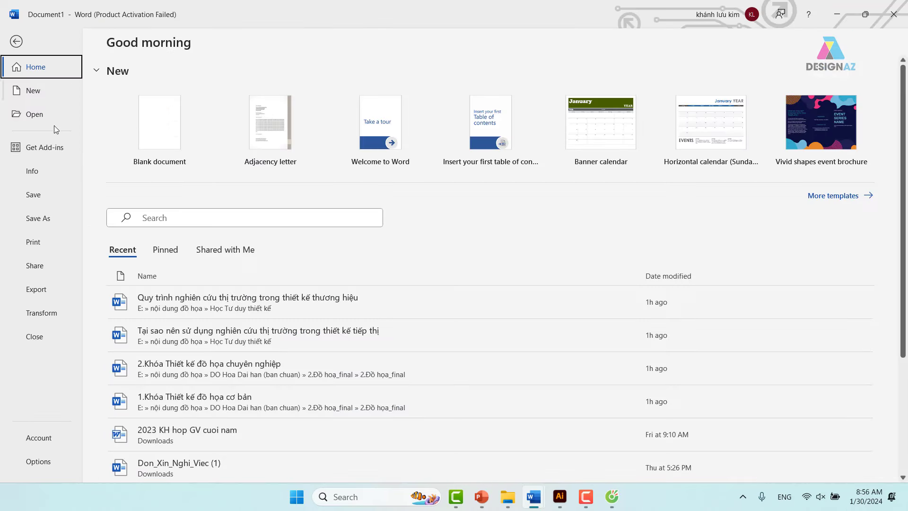
click(47, 218)
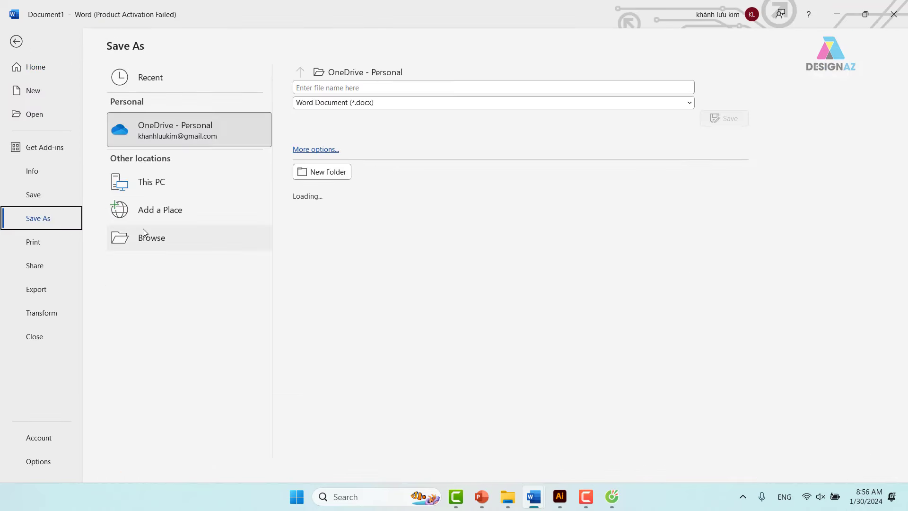
click(143, 228)
click(150, 137)
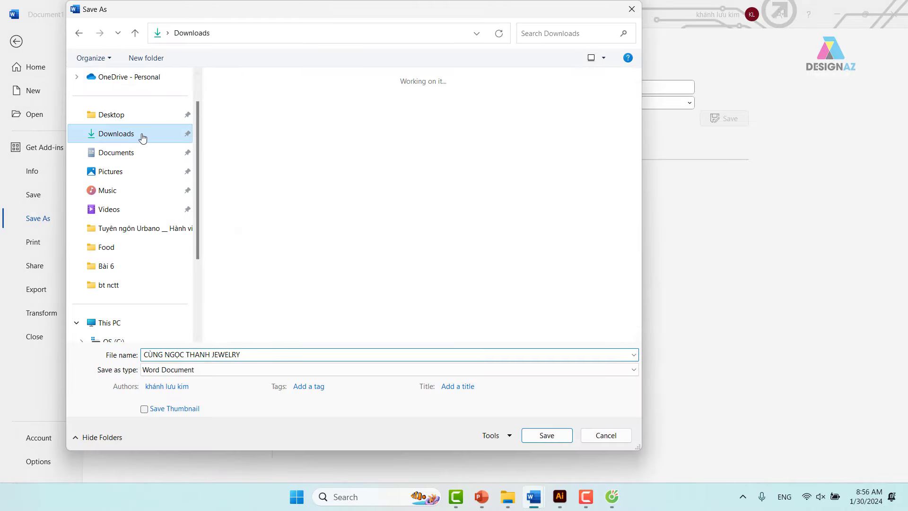
double_click(242, 120)
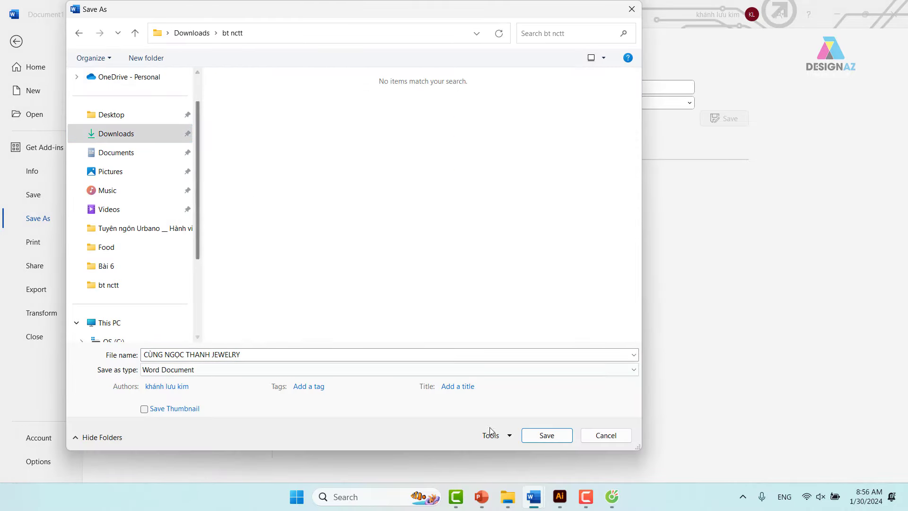
click(545, 434)
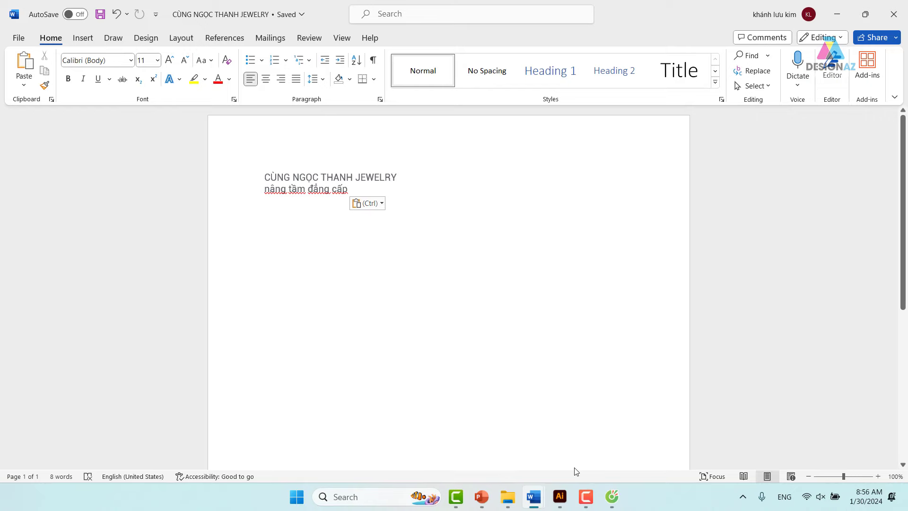
click(612, 497)
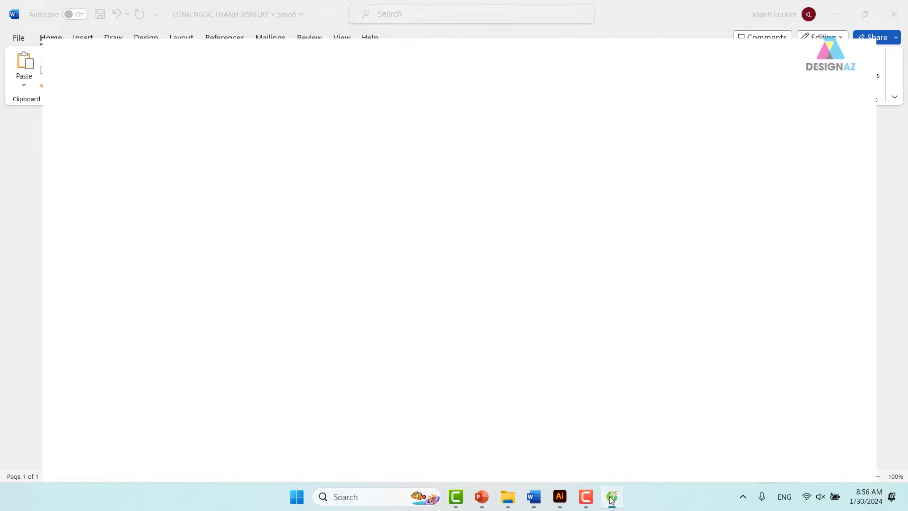
- Search Google Images for 'logo trang sức' limited to Large images
click(142, 18)
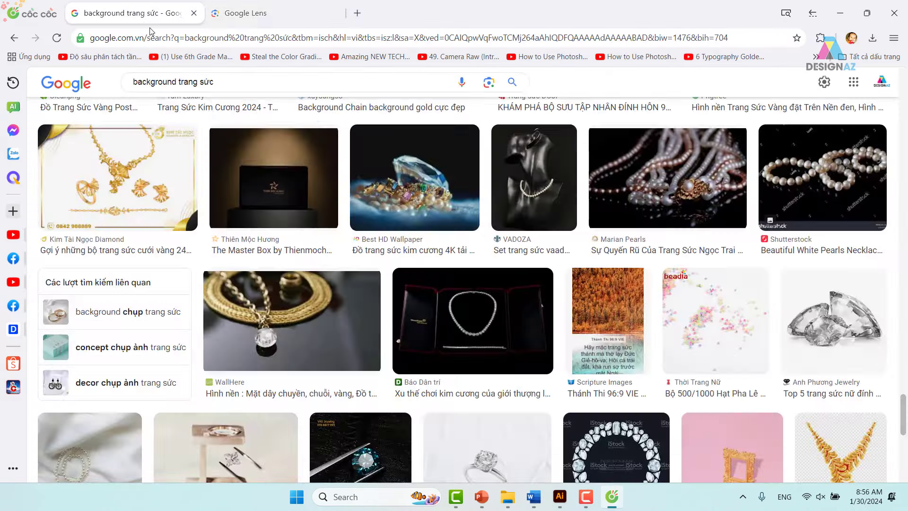
double_click(152, 82)
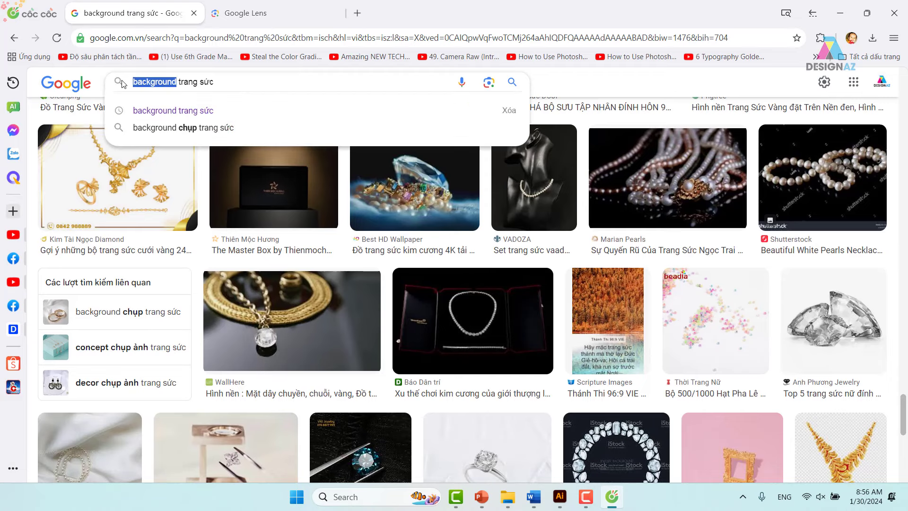
key(BackSpace)
text(logo)
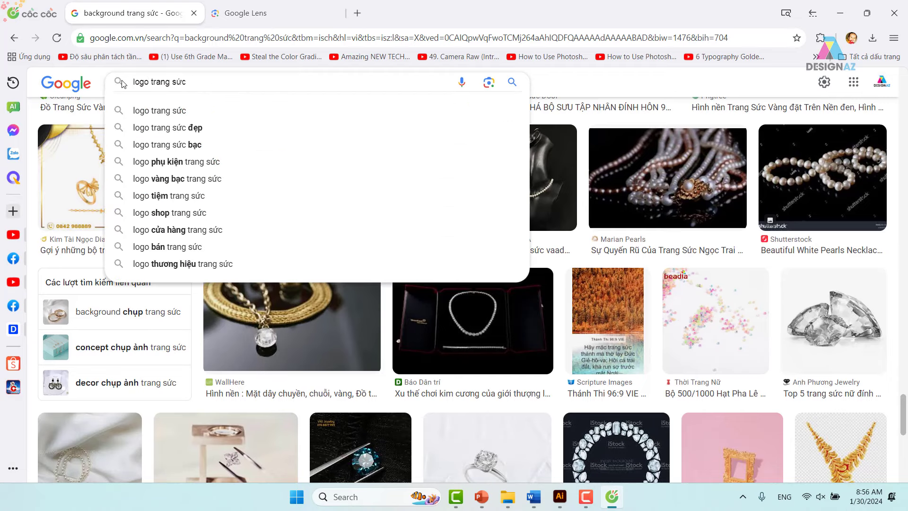
key(Return)
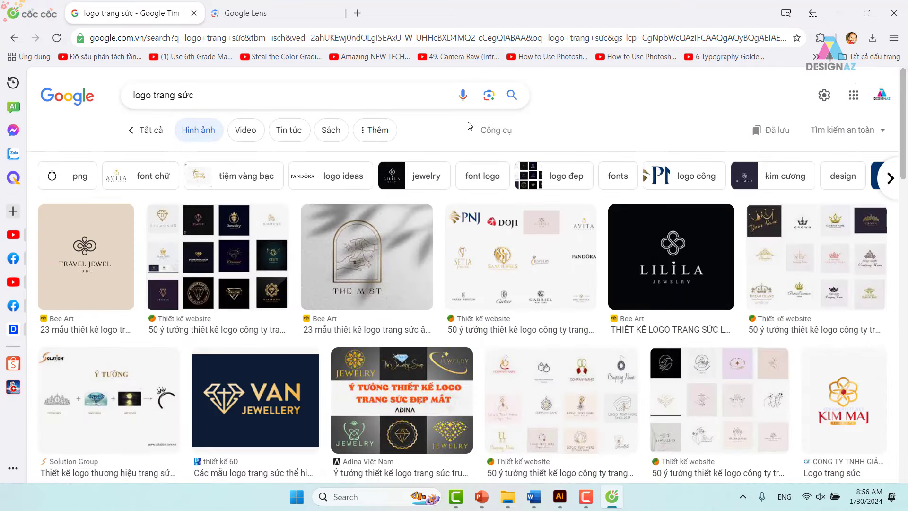
click(500, 132)
click(297, 160)
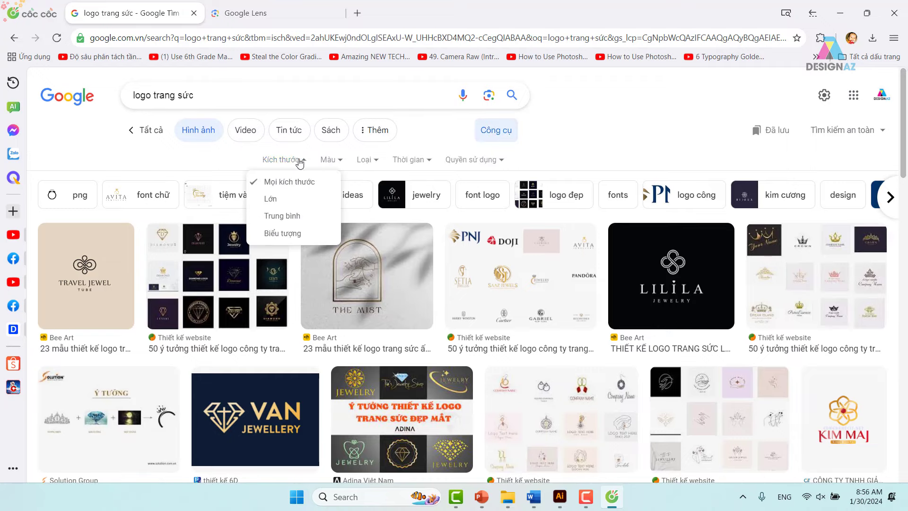
click(284, 199)
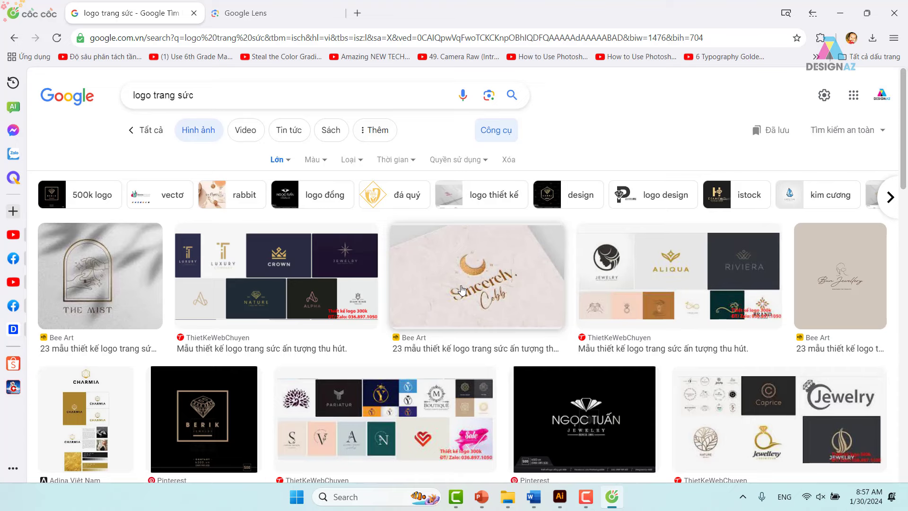
- Download the Á Châu Media PNJ logo as a JPG into bt nctt
scroll(462, 289, down, 3)
scroll(464, 290, down, 1)
scroll(465, 291, down, 2)
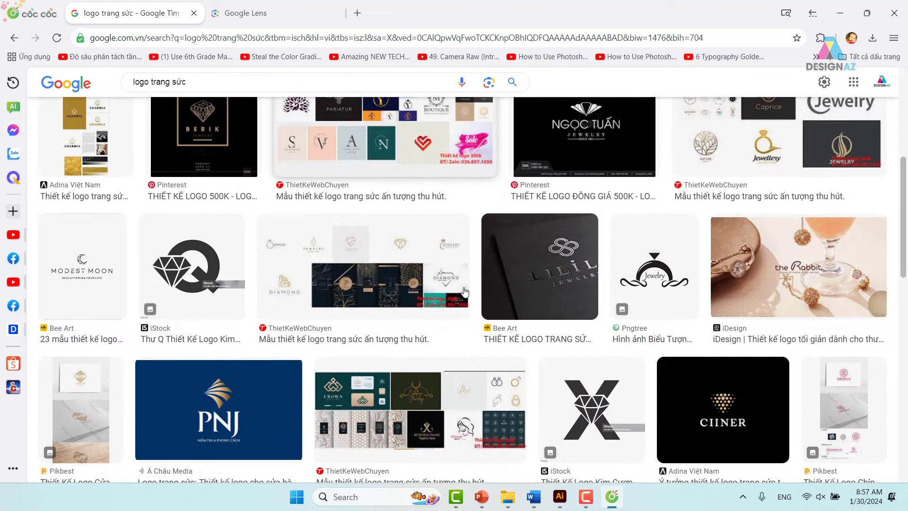
scroll(465, 291, down, 2)
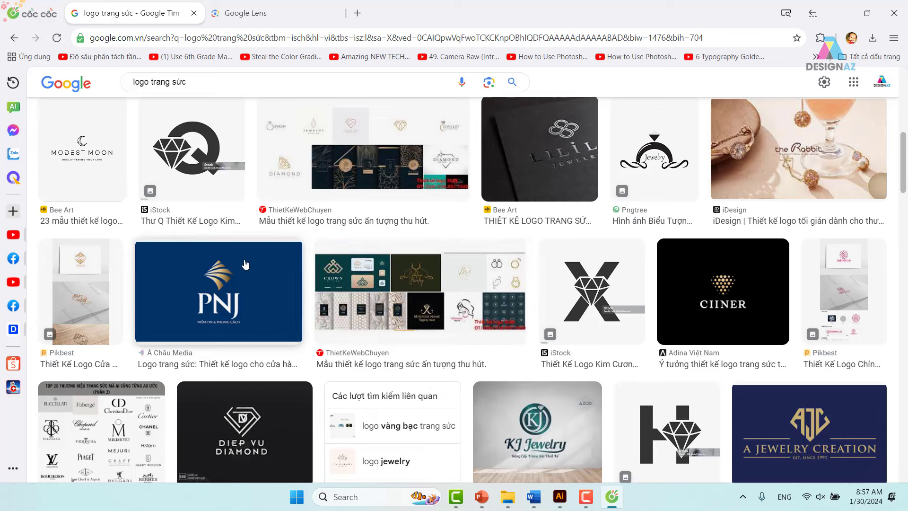
click(231, 289)
right_click(708, 232)
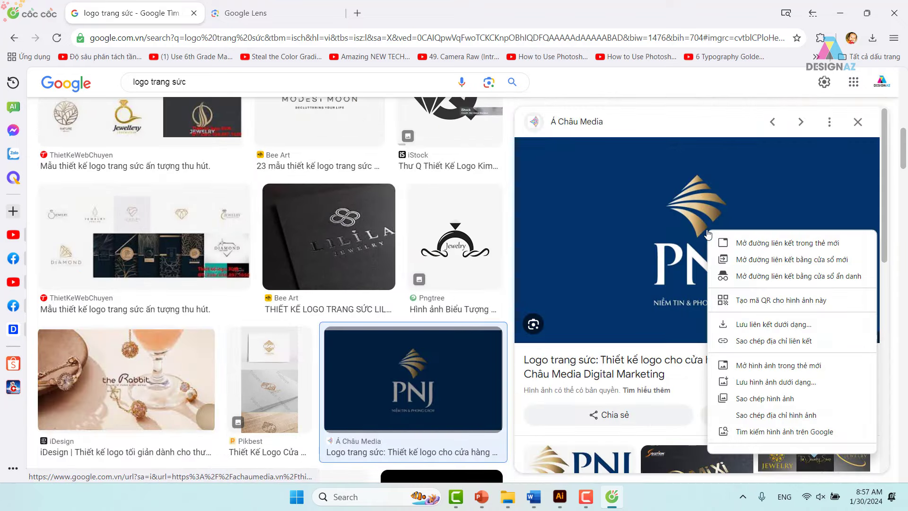
click(757, 382)
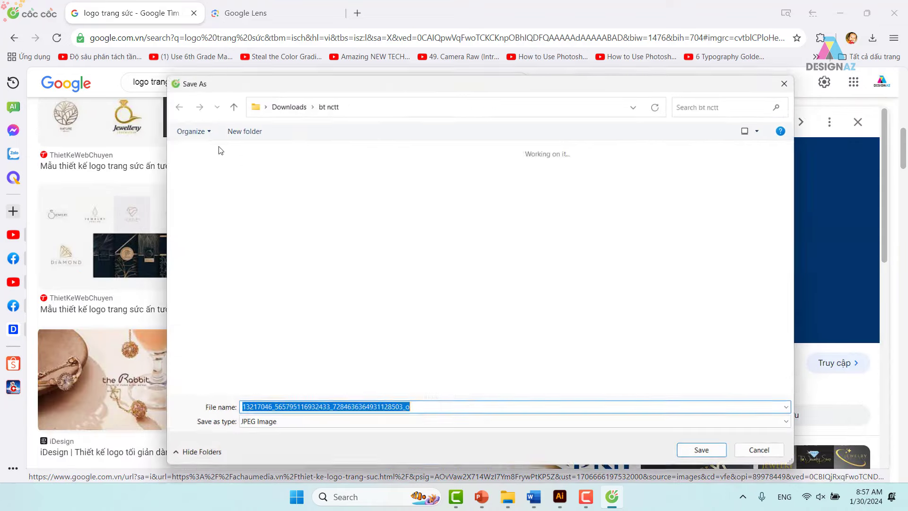
click(707, 453)
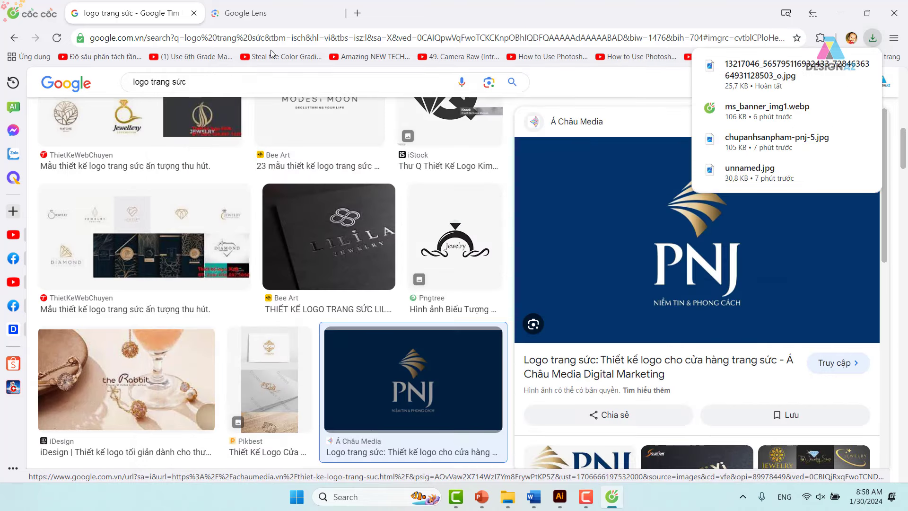
- Change the image search from logos to 'người mẫu trang sức' and filter results to large size
double_click(146, 83)
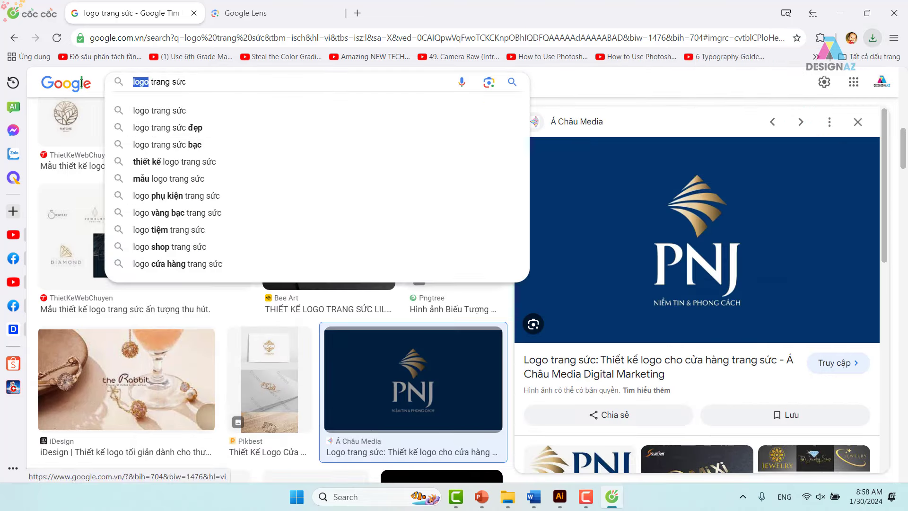
key(BackSpace)
text(ngu)
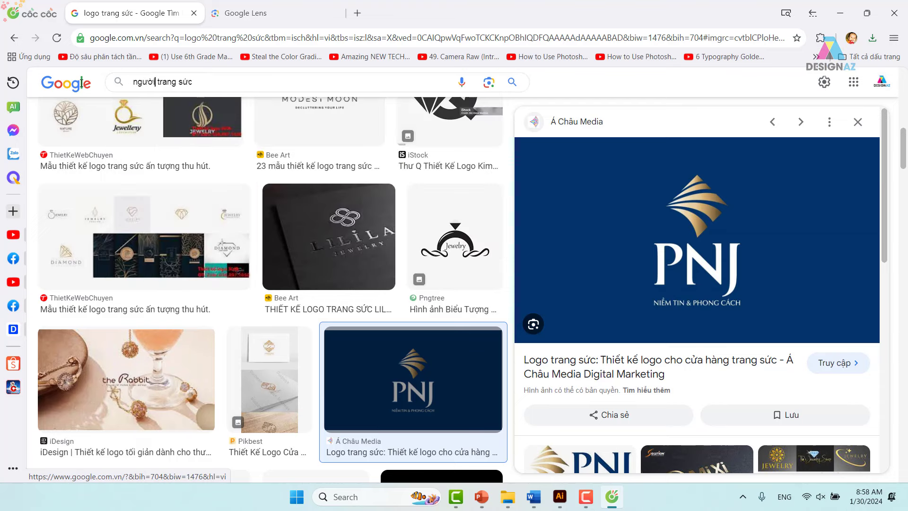
text(ời mẫu)
key(Return)
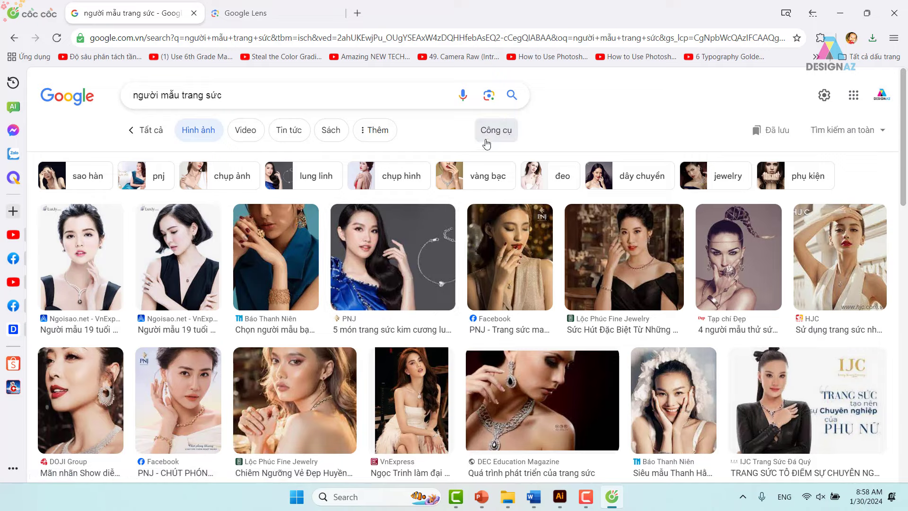
click(495, 133)
click(296, 163)
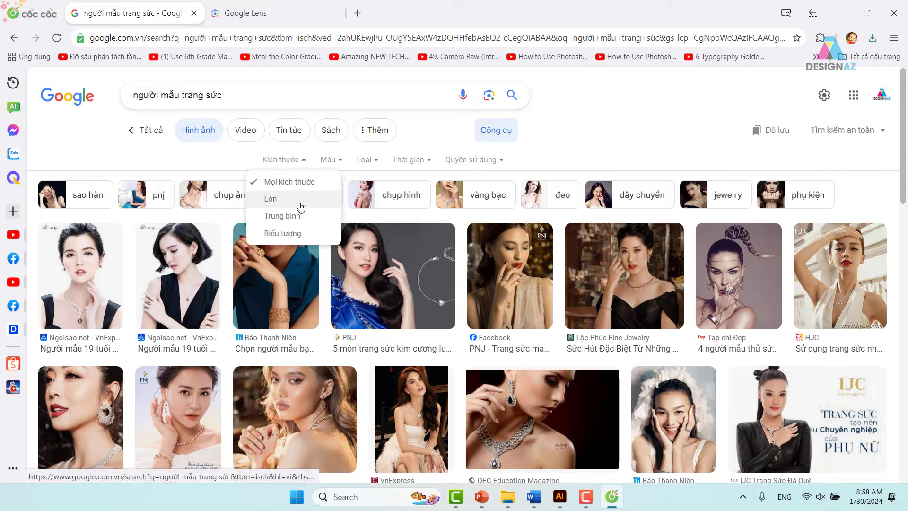
click(298, 200)
- Save the 1,024 × 768 PNJ bracelet model photo into the bt nctt folder
click(352, 279)
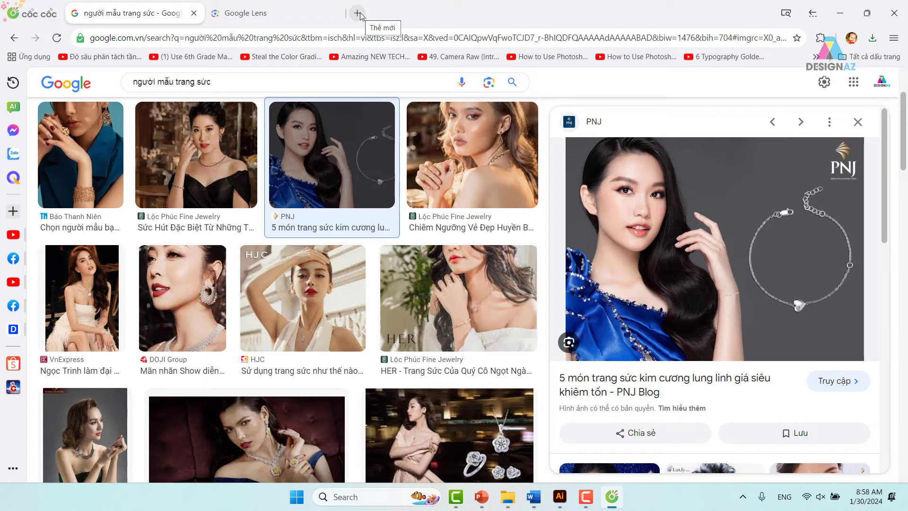
right_click(685, 193)
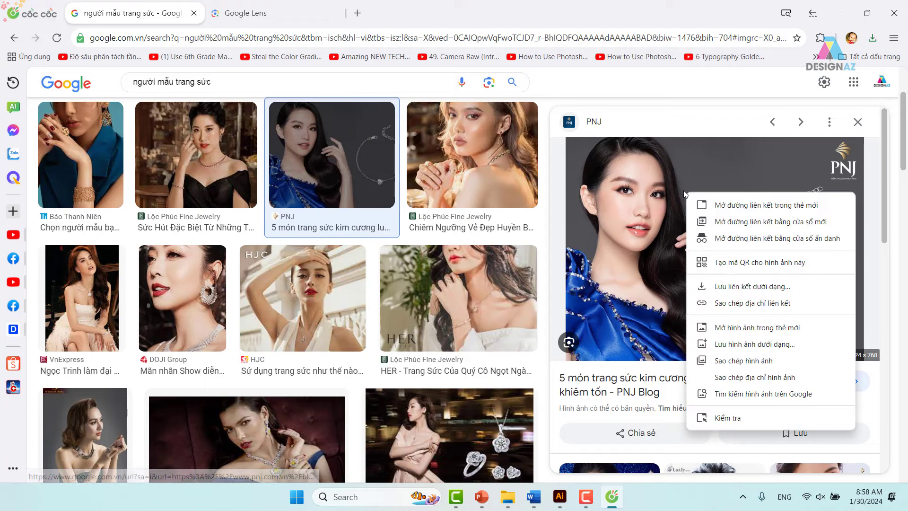
click(734, 362)
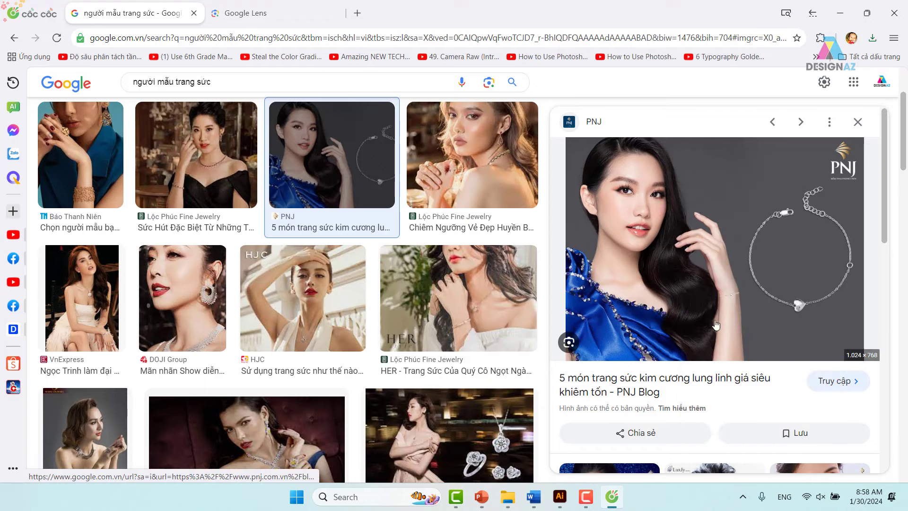
right_click(736, 261)
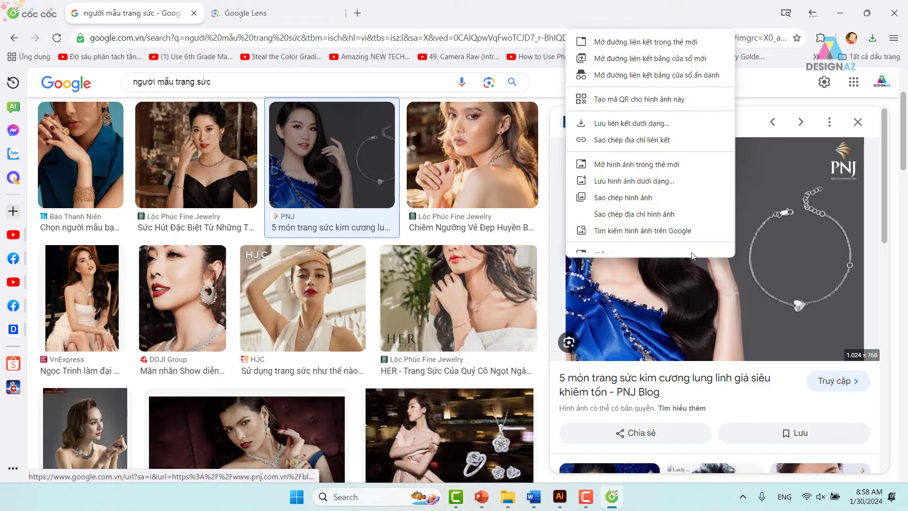
click(634, 205)
right_click(785, 279)
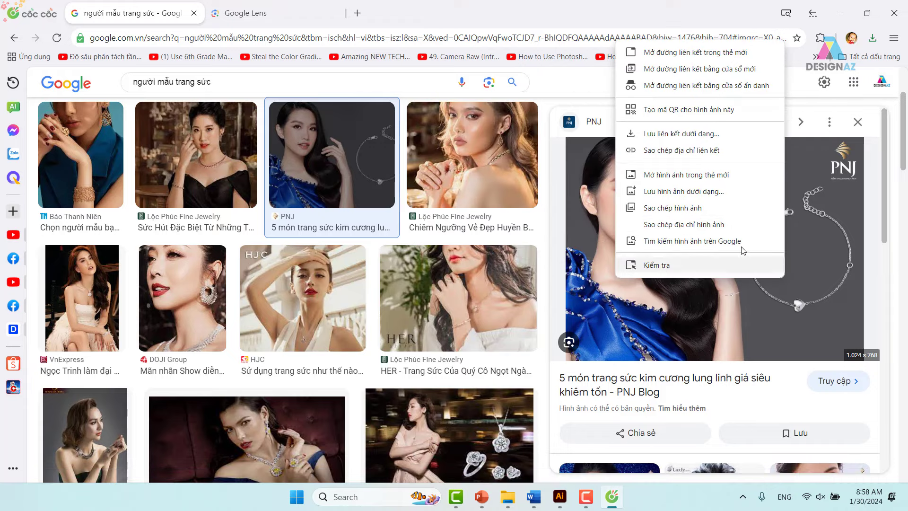
click(688, 190)
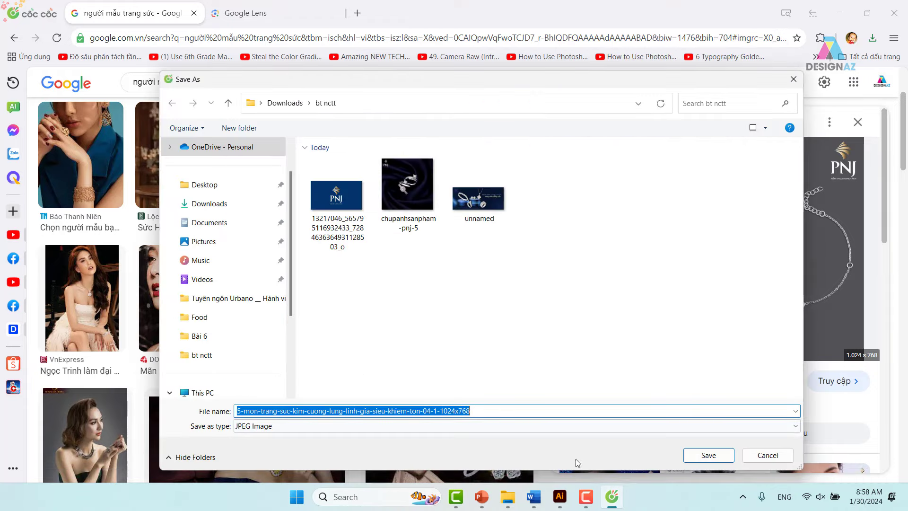
click(704, 455)
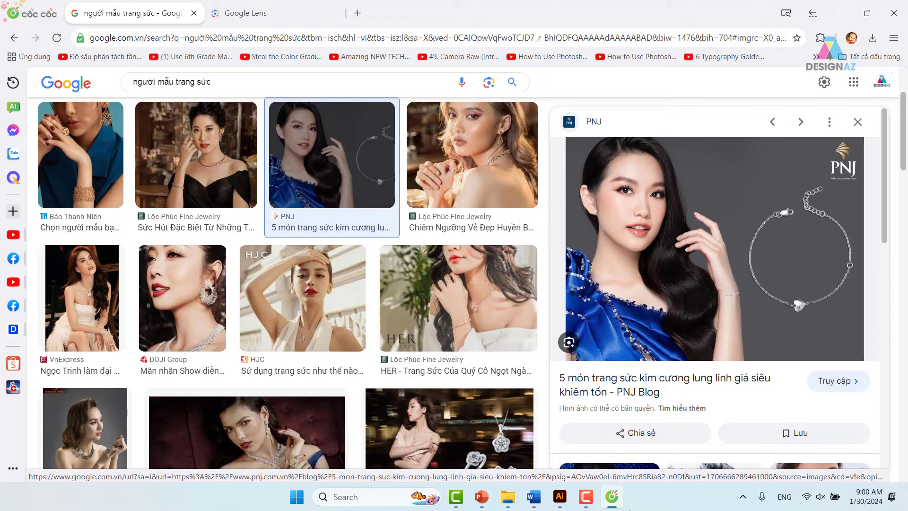
- Open the bt nctt folder under Downloads in Large icons view
mouse_move(507, 496)
click(495, 456)
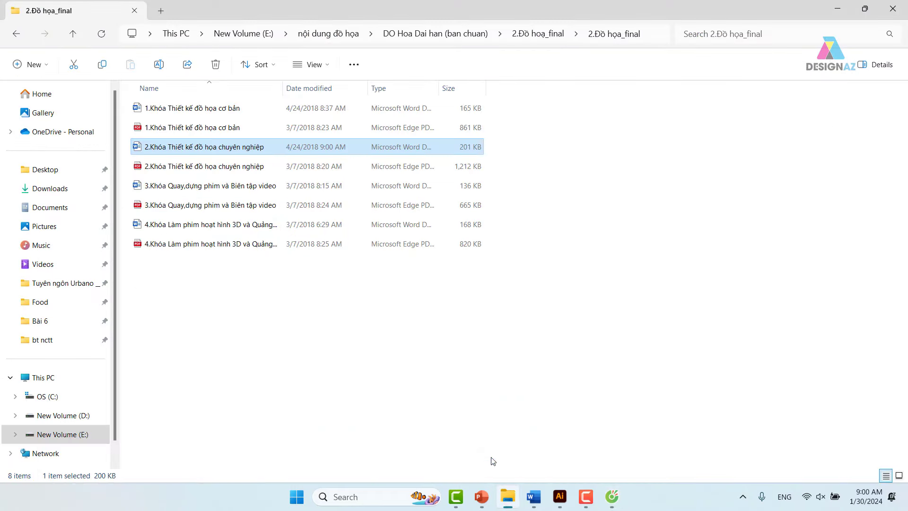
click(64, 191)
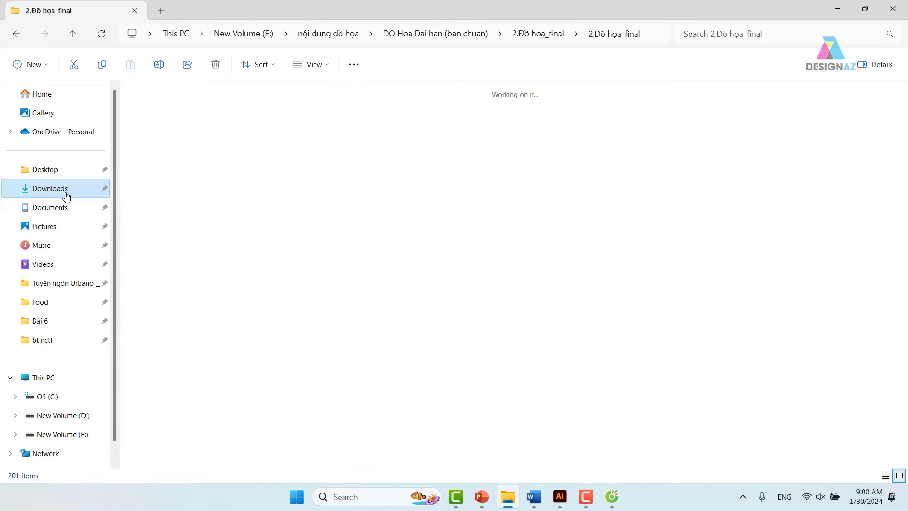
click(163, 131)
double_click(163, 131)
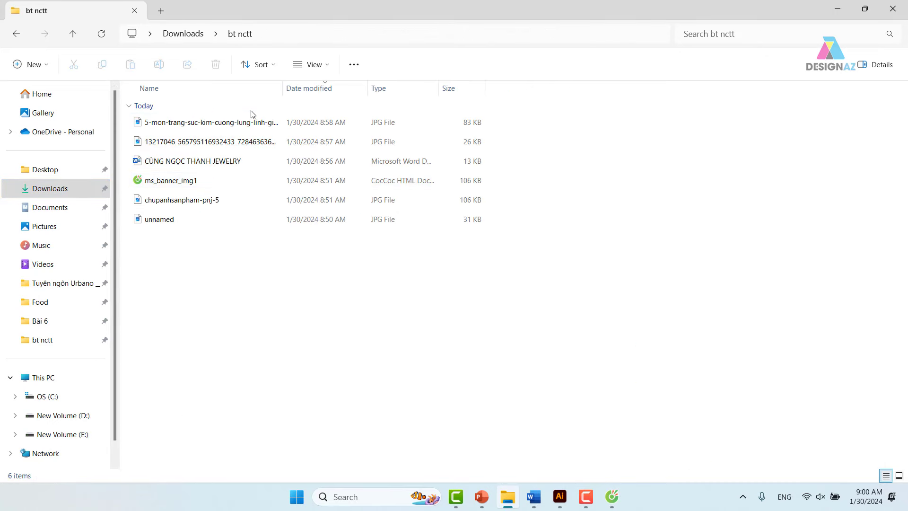
click(331, 66)
click(331, 112)
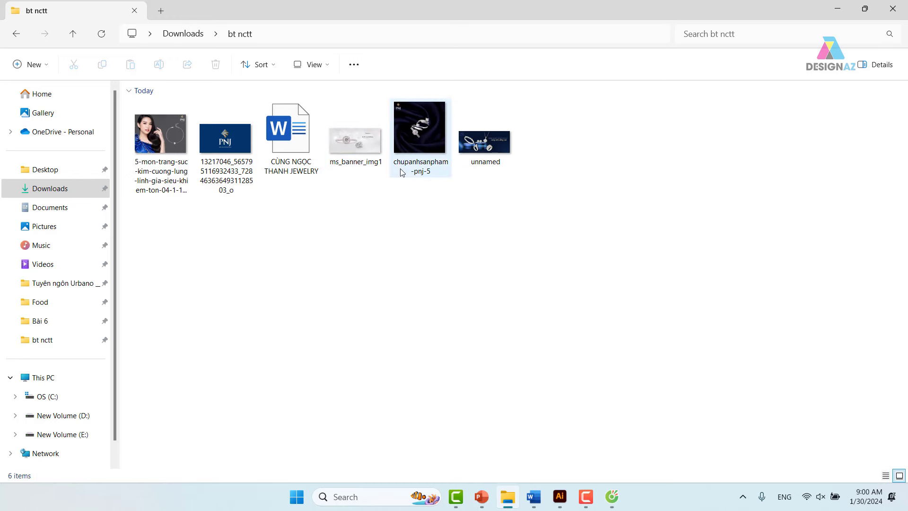
- Go through the six saved items: model photo, PNJ logo, jewelry document, ms_banner_img1, chupanhsanpham-pnj-5, unnamed
click(164, 142)
click(249, 152)
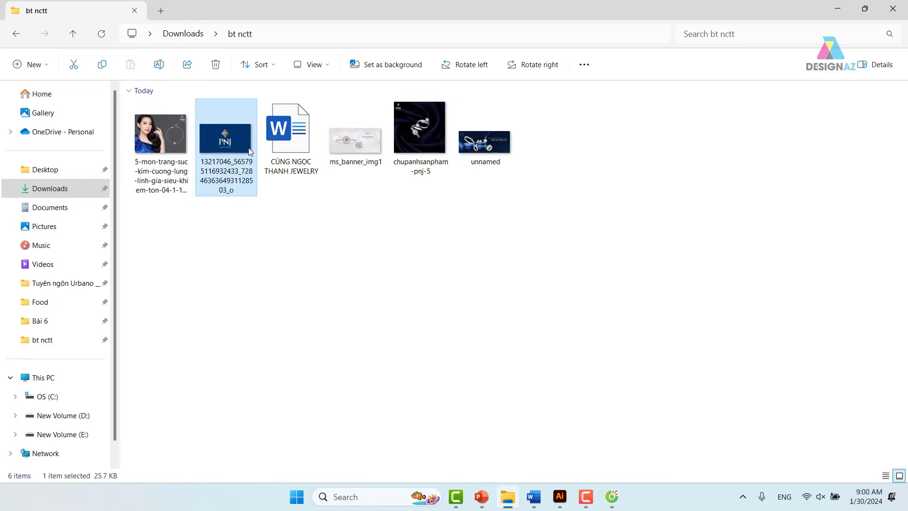
click(289, 137)
click(355, 142)
click(421, 140)
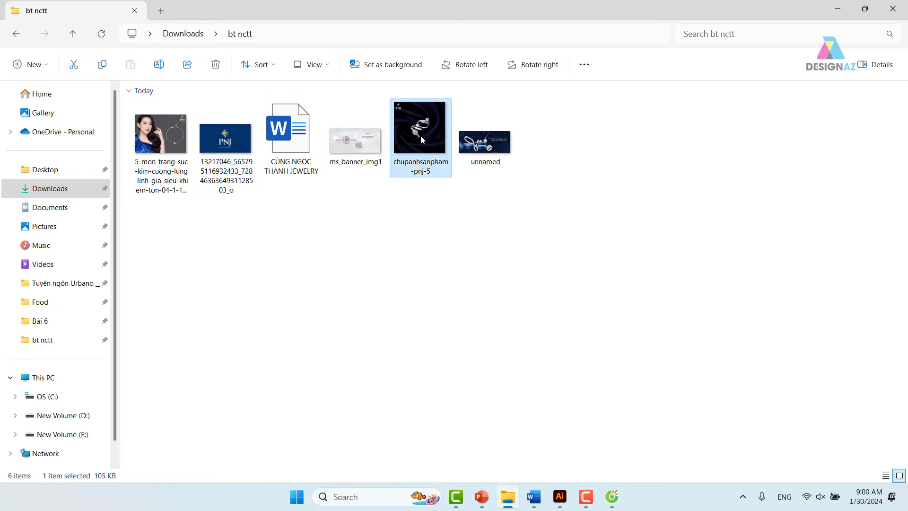
click(485, 142)
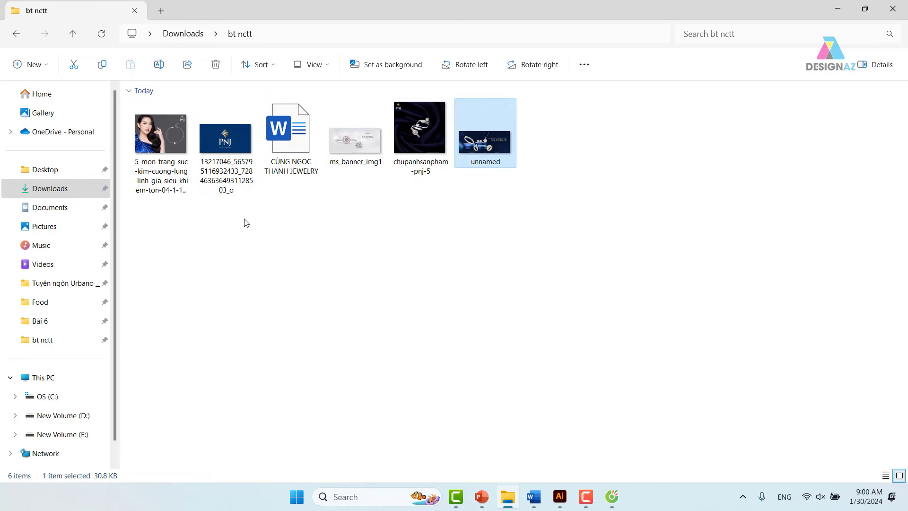
- Recheck the model photo, logo and banner files, then bring the 'Quy trình thiết kế' PowerPoint deck forward
click(168, 144)
click(247, 162)
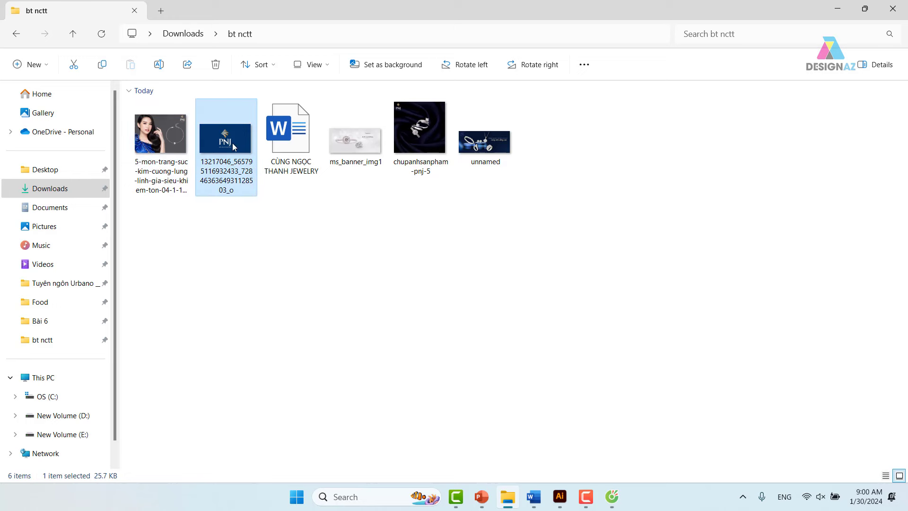
click(298, 136)
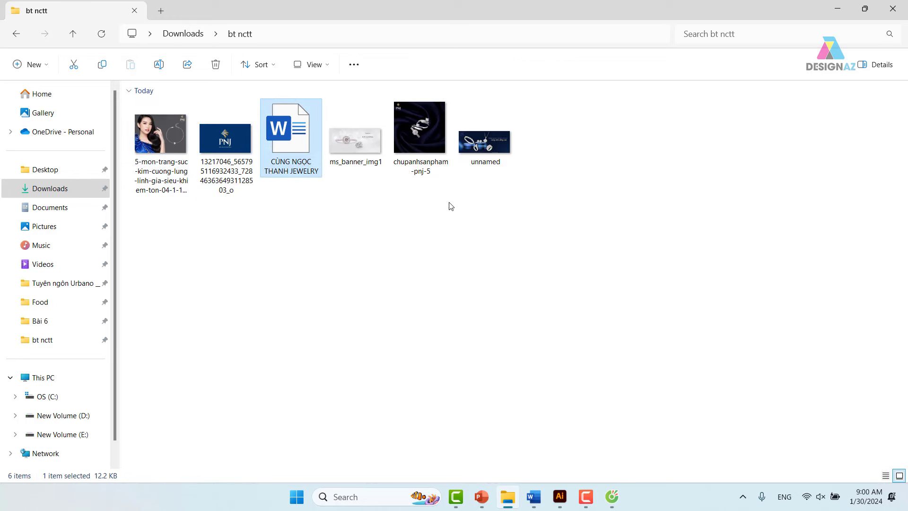
click(420, 116)
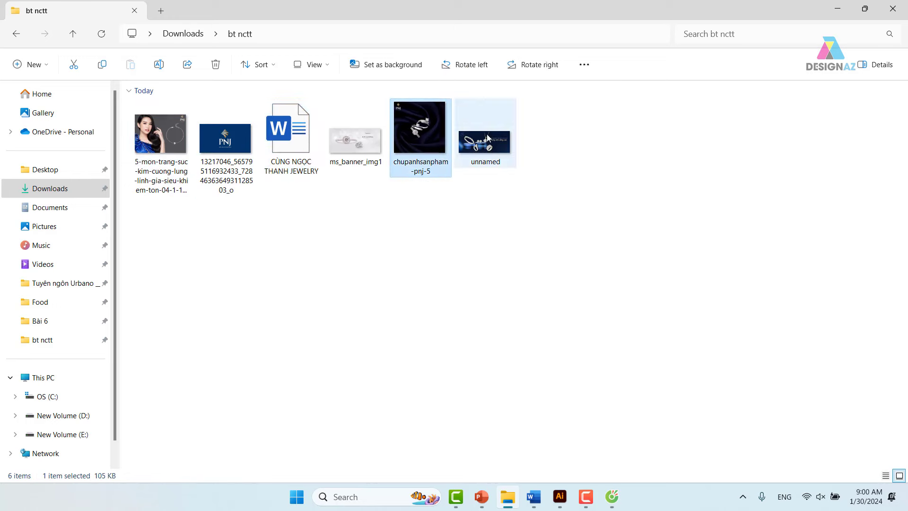
click(354, 145)
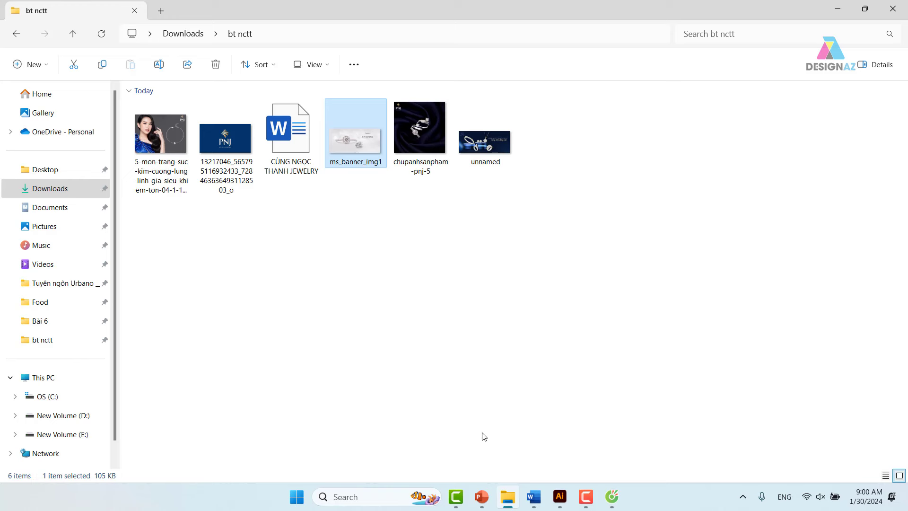
mouse_move(482, 497)
click(483, 497)
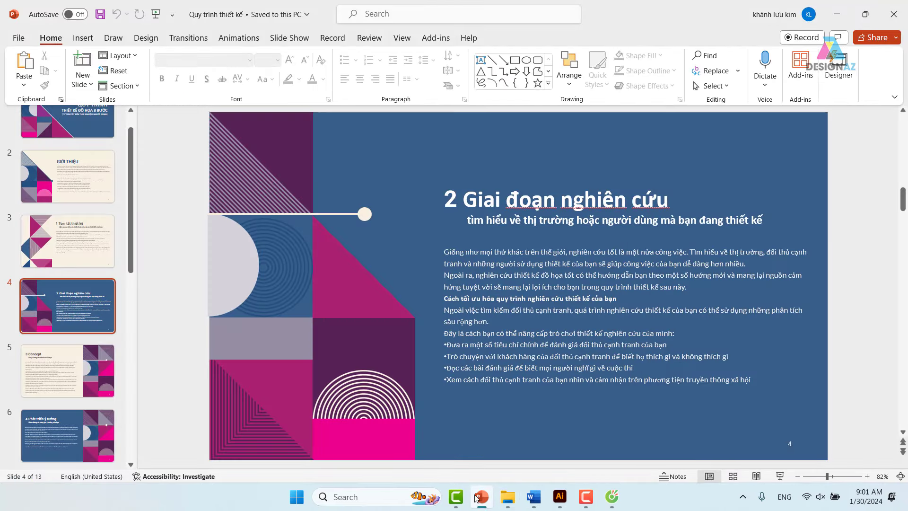
click(585, 497)
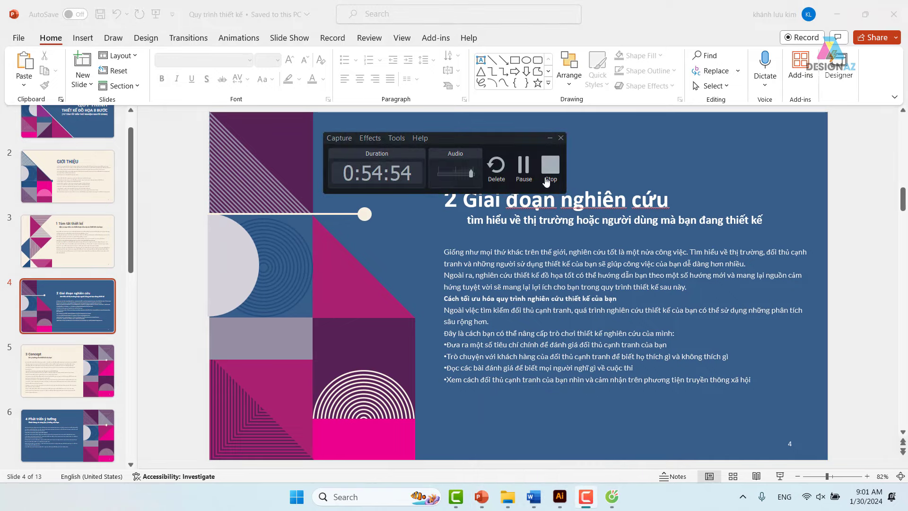